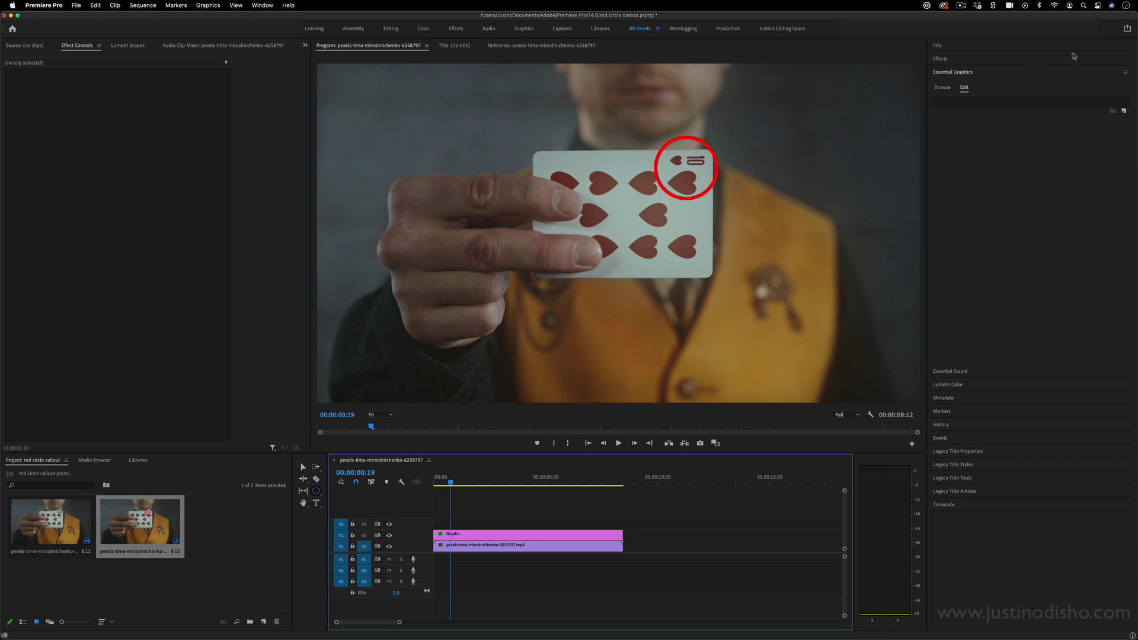
- Delete the old red circle Graphic clip on V2, leaving only the card video
{"action": "left_click", "coordinate": [981, 62]}
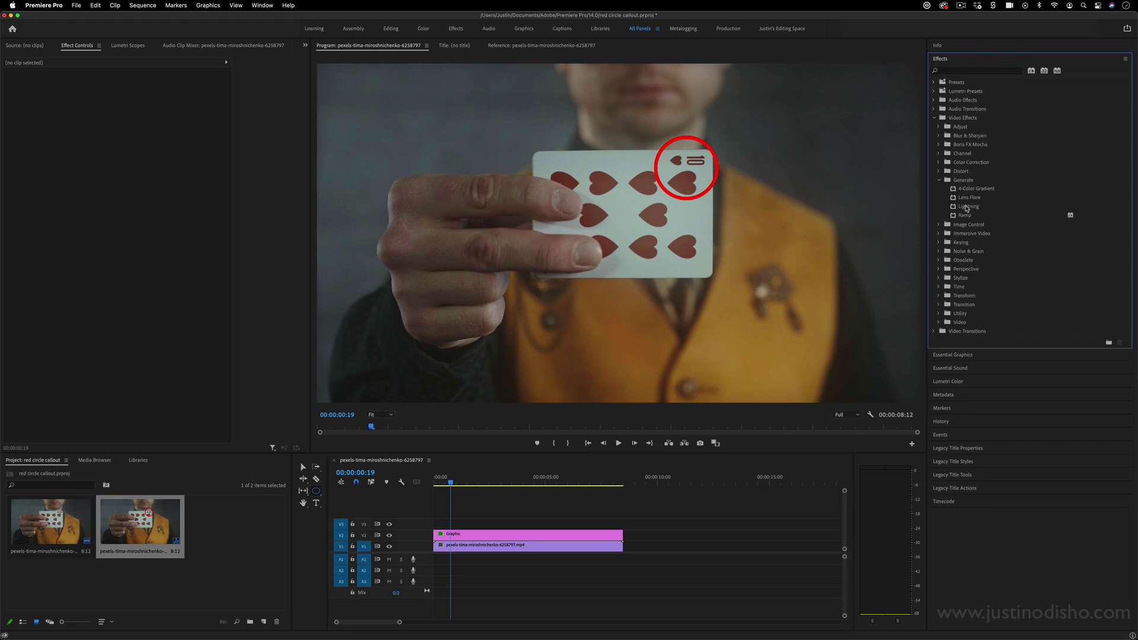
{"action": "left_click", "coordinate": [939, 262]}
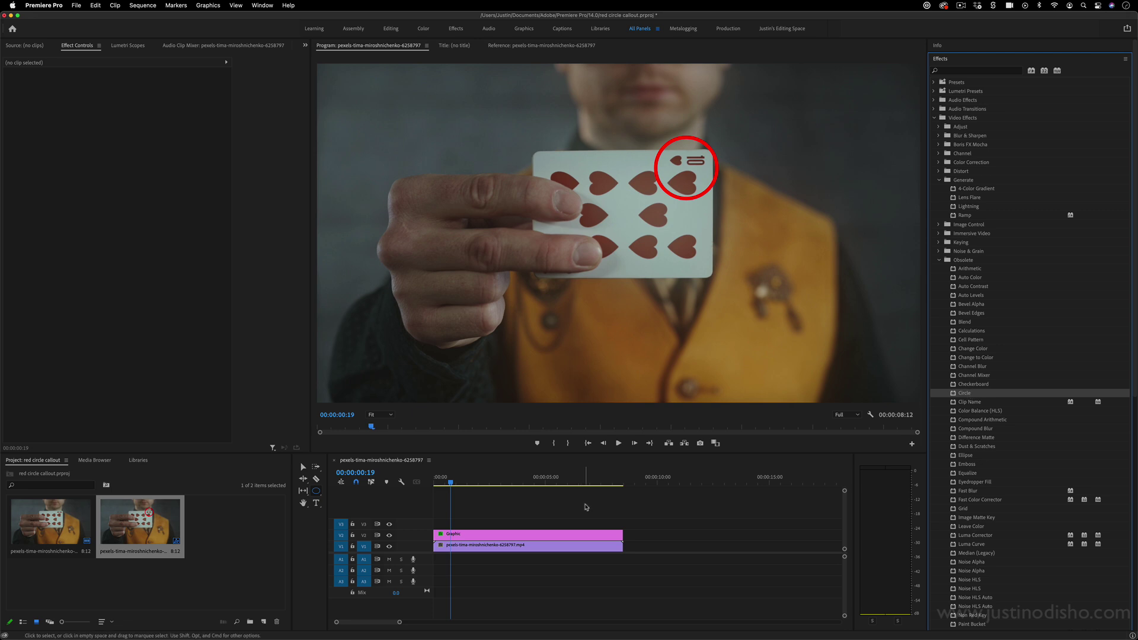
{"action": "left_click", "coordinate": [557, 534]}
{"action": "key", "text": "BackSpace"}
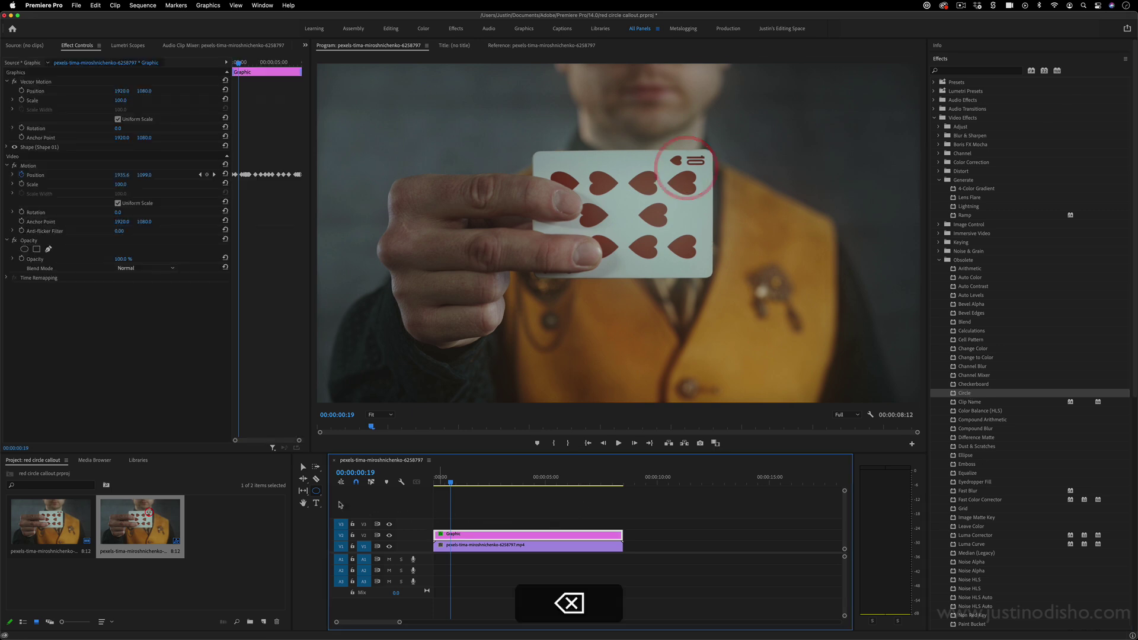
{"action": "left_click", "coordinate": [316, 493]}
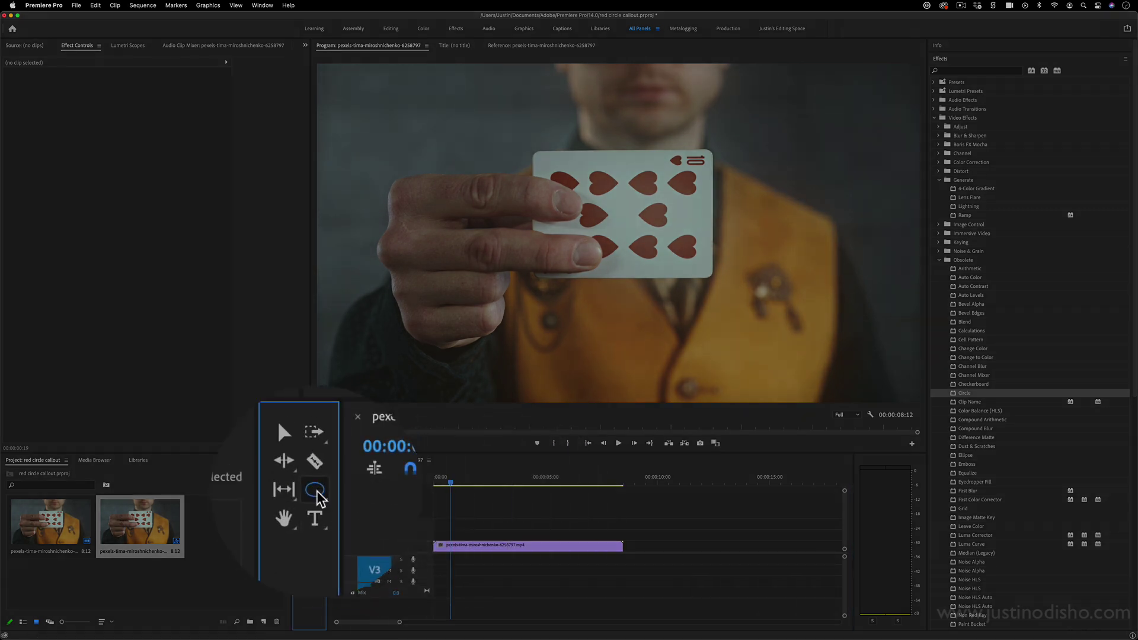
- Draw a perfect red circle over the card's top-right corner and move its clip to 00:00:00:00
{"action": "left_click", "coordinate": [316, 492]}
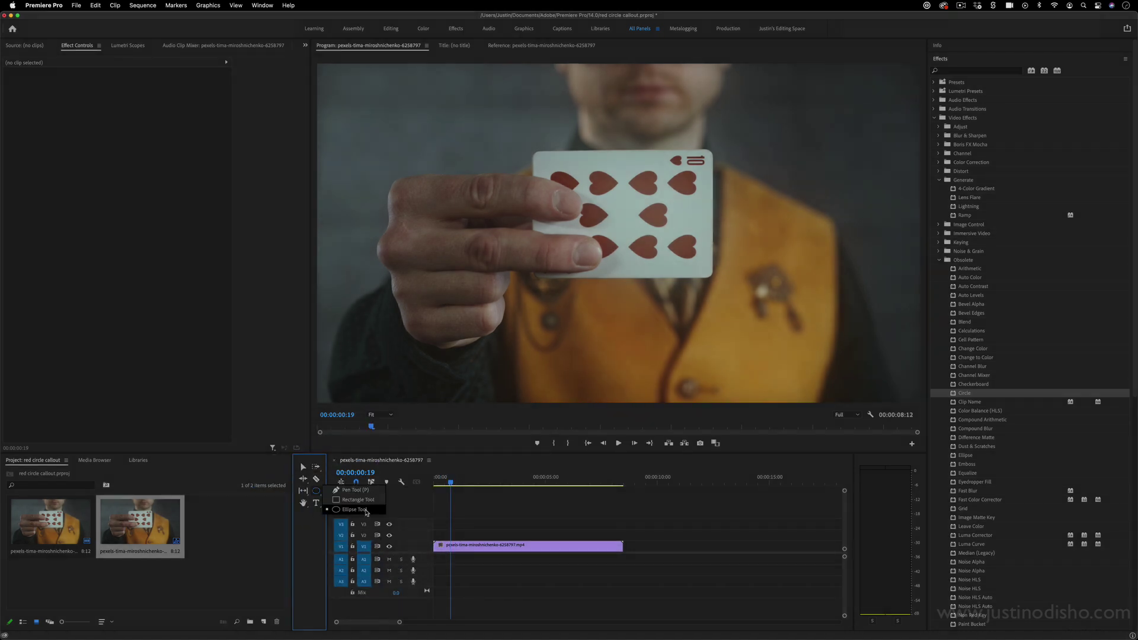
{"action": "left_click", "coordinate": [363, 511]}
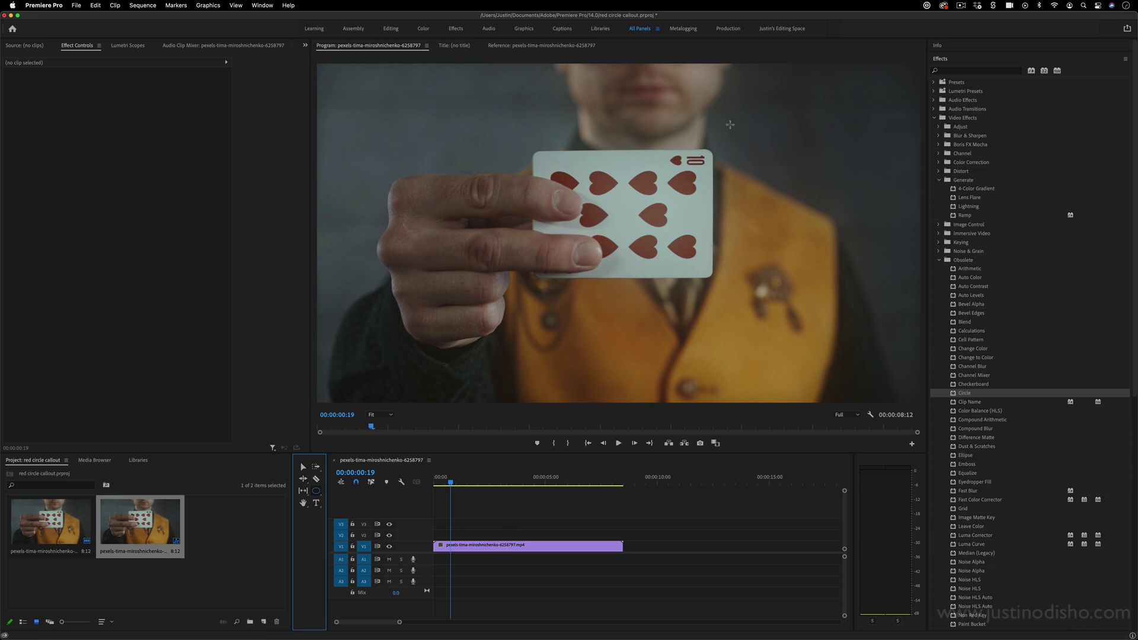
{"action": "mouse_move", "coordinate": [732, 123]}
{"action": "left_mouse_down"}
{"action": "mouse_move", "coordinate": [656, 199]}
{"action": "mouse_move", "coordinate": [651, 152]}
{"action": "mouse_move", "coordinate": [666, 181]}
{"action": "mouse_move", "coordinate": [656, 167]}
{"action": "mouse_move", "coordinate": [715, 181]}
{"action": "mouse_move", "coordinate": [658, 197]}
{"action": "left_mouse_up"}
{"action": "key", "text": "shift"}
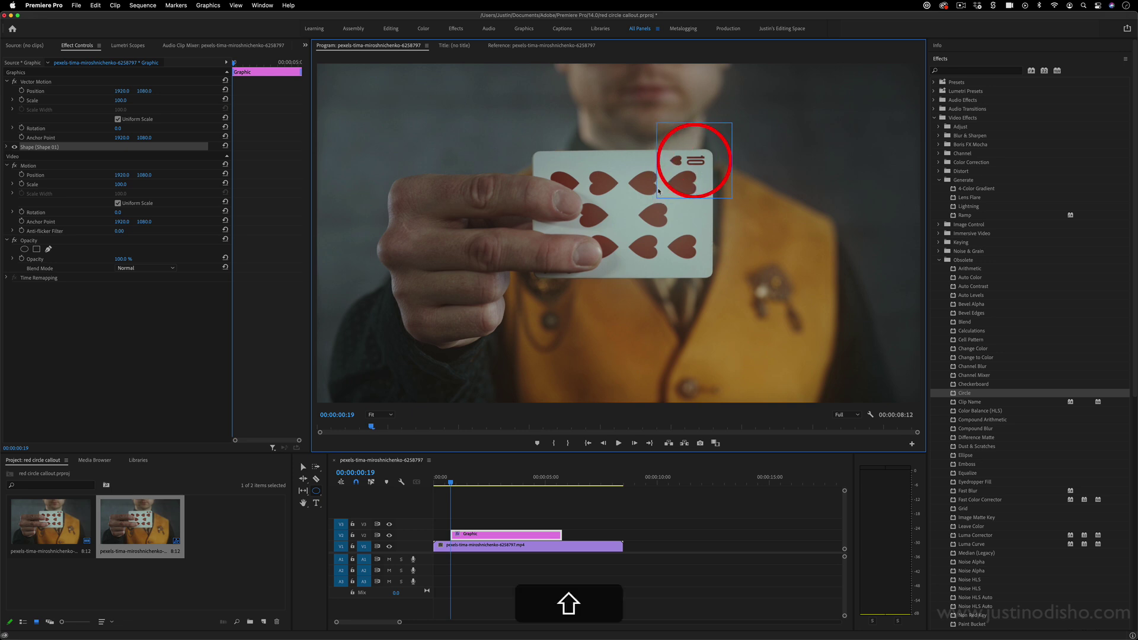
{"action": "left_click", "coordinate": [495, 539]}
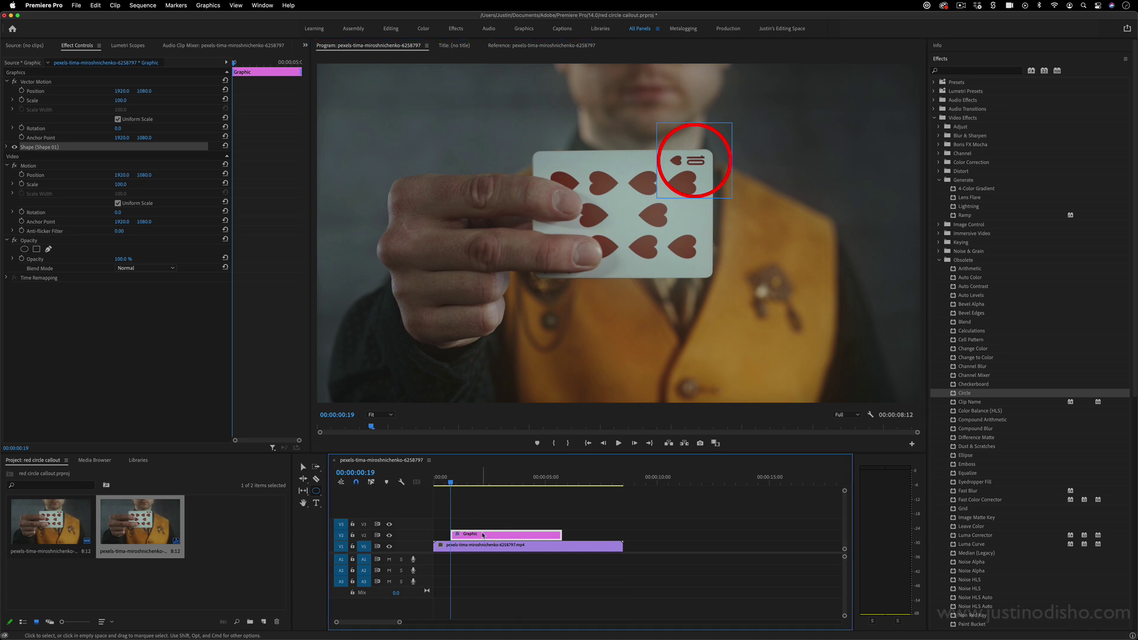
{"action": "left_click_drag", "start_coordinate": [483, 535], "coordinate": [473, 537]}
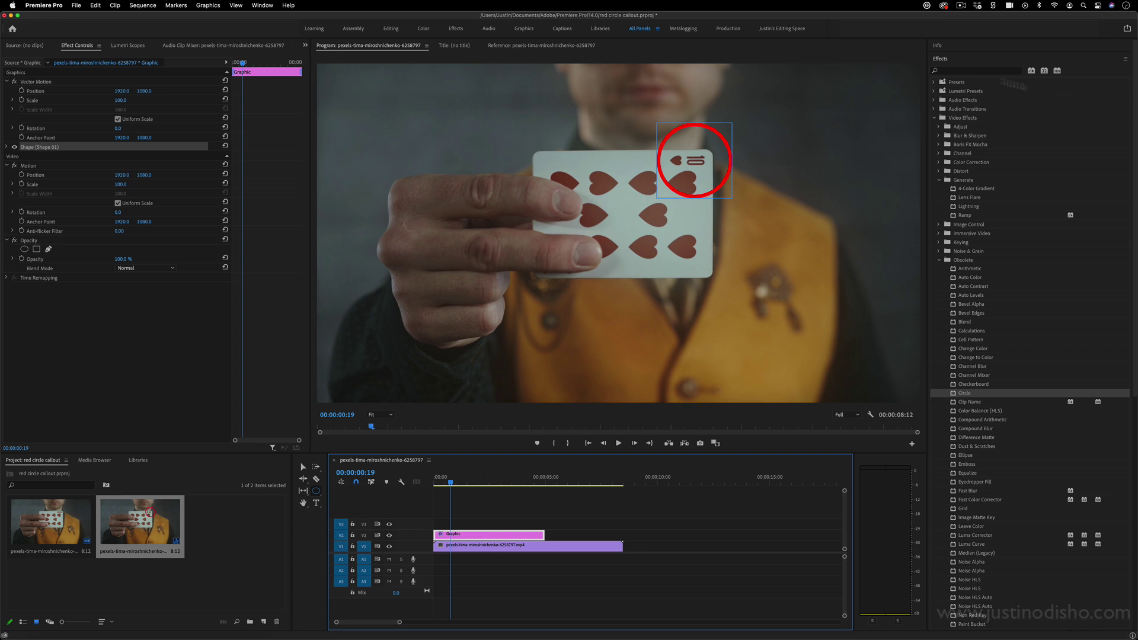
- Show the Essential Graphics panel for the circle's appearance settings
{"action": "left_click", "coordinate": [964, 62]}
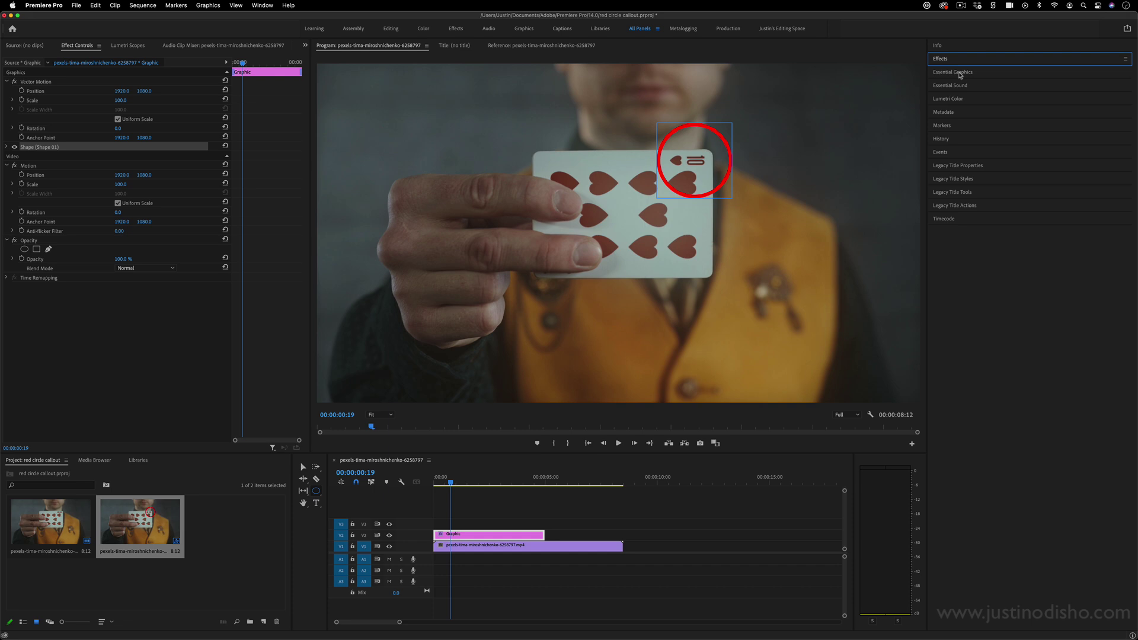
{"action": "left_click", "coordinate": [960, 74]}
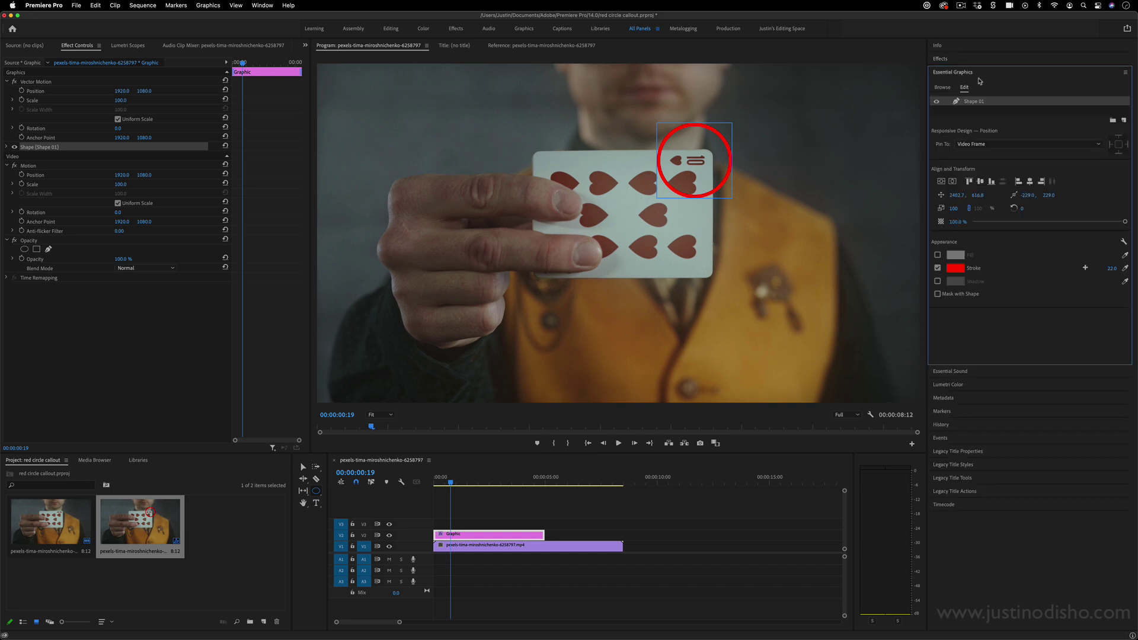
{"action": "left_click", "coordinate": [262, 5]}
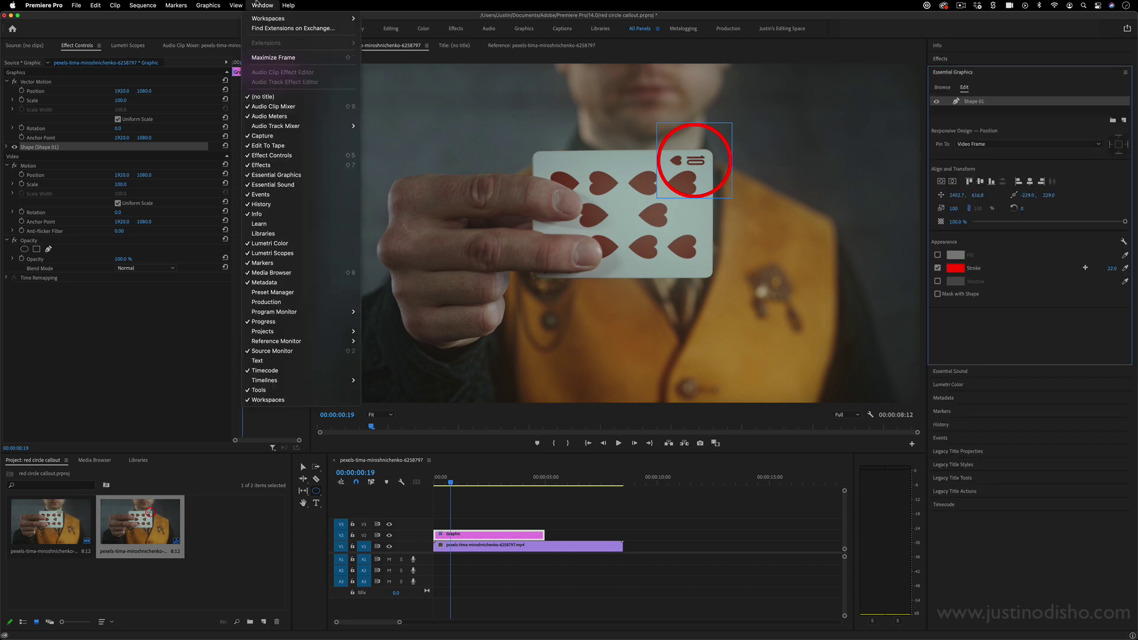
{"action": "left_click", "coordinate": [287, 179]}
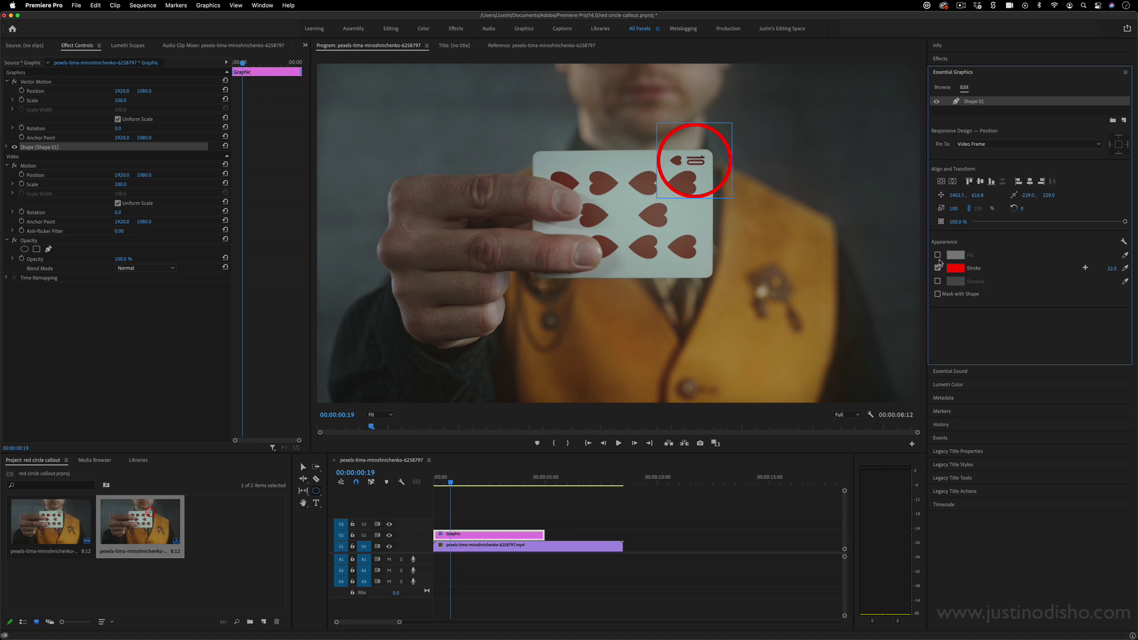
- Leave the circle unfilled with a red 16.0-width stroke and a drop shadow
{"action": "left_click", "coordinate": [938, 256]}
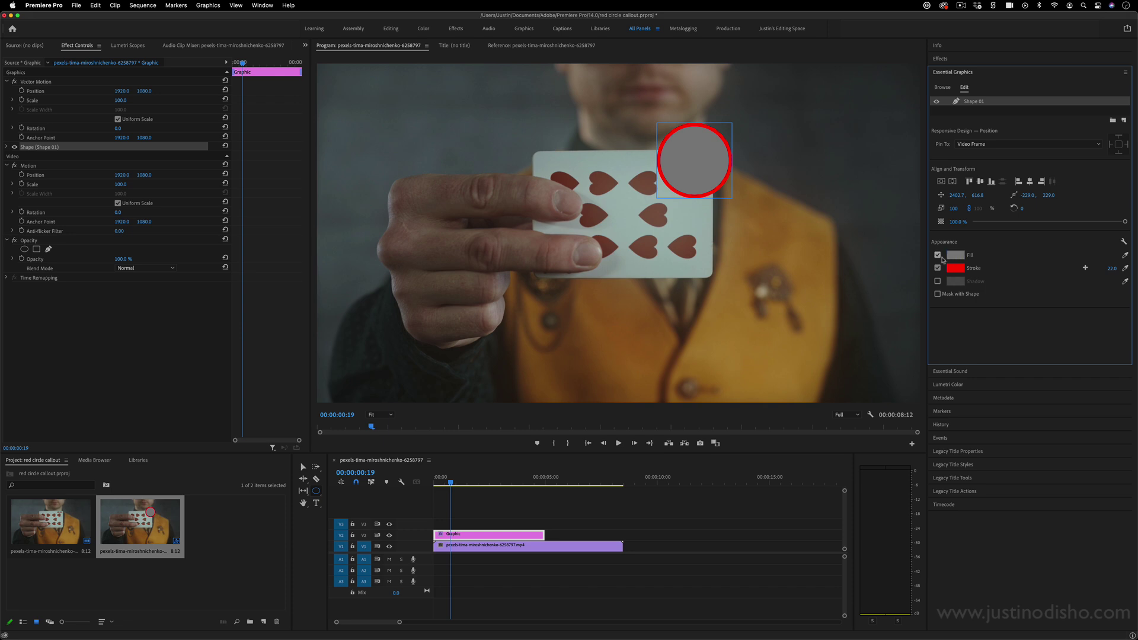
{"action": "left_click", "coordinate": [938, 256]}
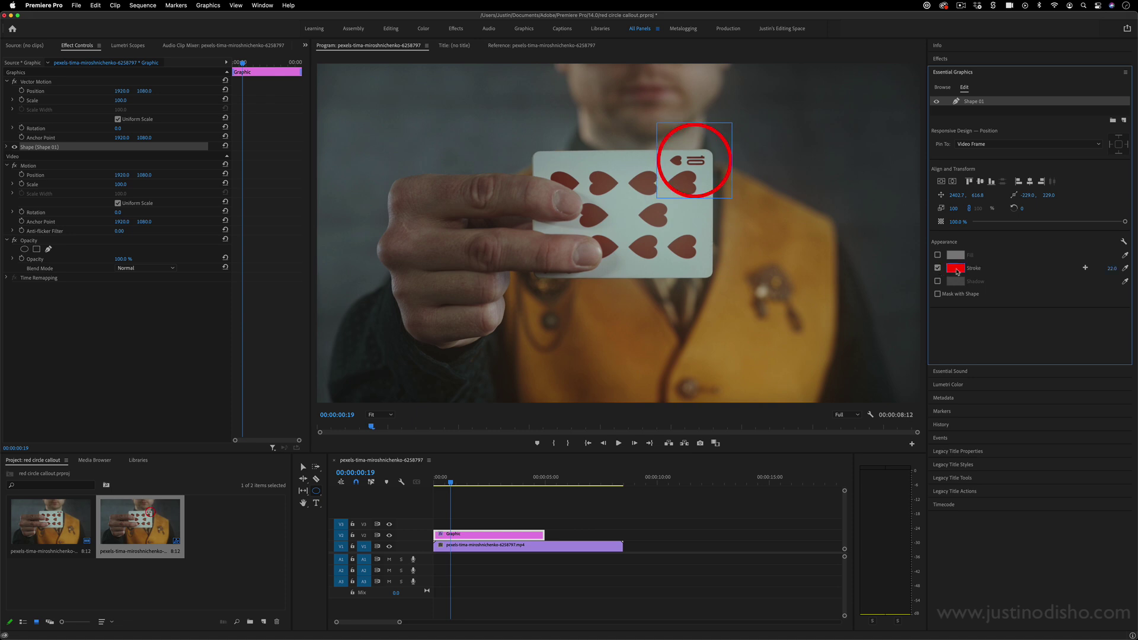
{"action": "left_click", "coordinate": [956, 268]}
{"action": "mouse_move", "coordinate": [584, 280]}
{"action": "left_mouse_down"}
{"action": "mouse_move", "coordinate": [579, 317]}
{"action": "mouse_move", "coordinate": [583, 276]}
{"action": "left_mouse_up"}
{"action": "left_click", "coordinate": [660, 269]}
{"action": "mouse_move", "coordinate": [1111, 272]}
{"action": "left_mouse_down"}
{"action": "mouse_move", "coordinate": [1082, 272]}
{"action": "mouse_move", "coordinate": [1092, 271]}
{"action": "left_mouse_up"}
{"action": "left_click", "coordinate": [938, 281]}
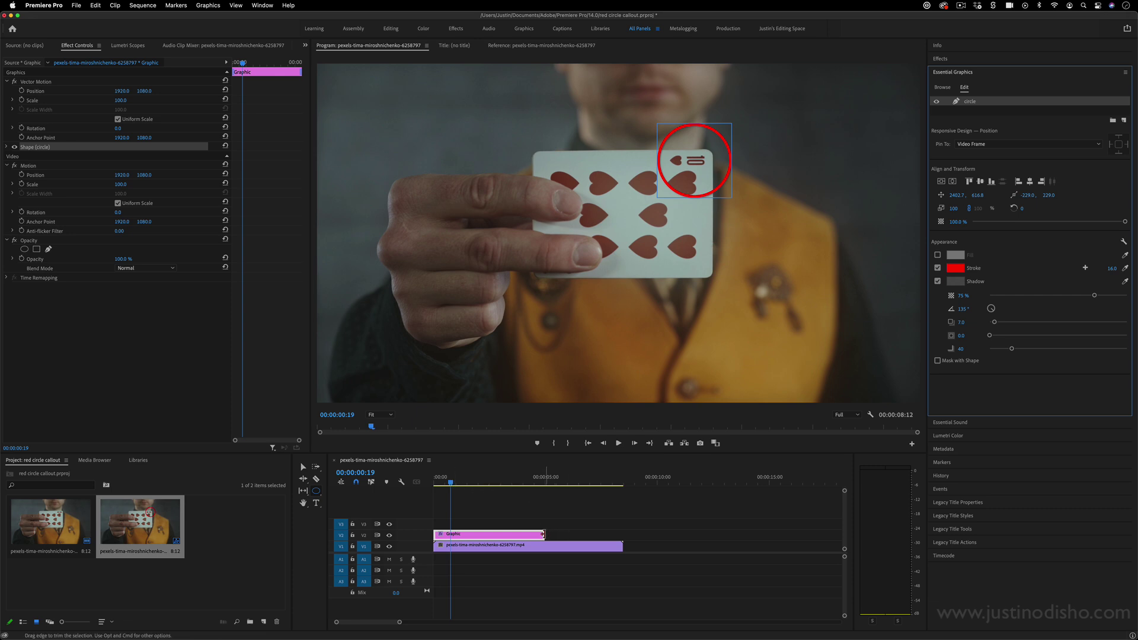
- Extend the Graphic clip to the video's end and set a Position keyframe at 00:00:00:00
{"action": "left_click_drag", "start_coordinate": [543, 535], "coordinate": [622, 536]}
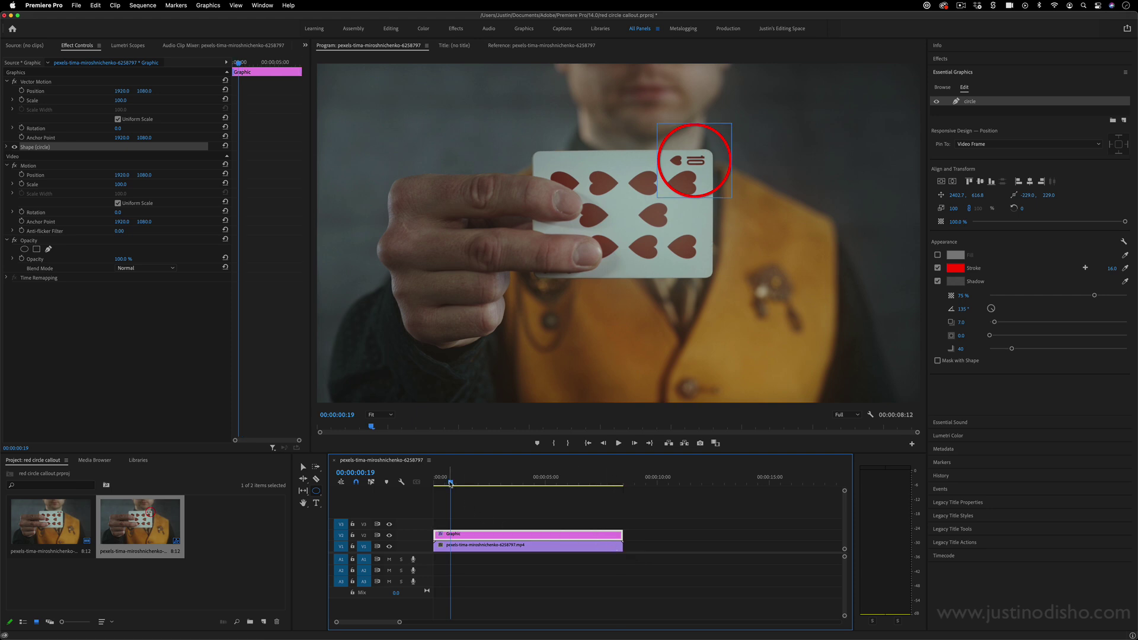
{"action": "left_click_drag", "start_coordinate": [450, 483], "coordinate": [421, 485]}
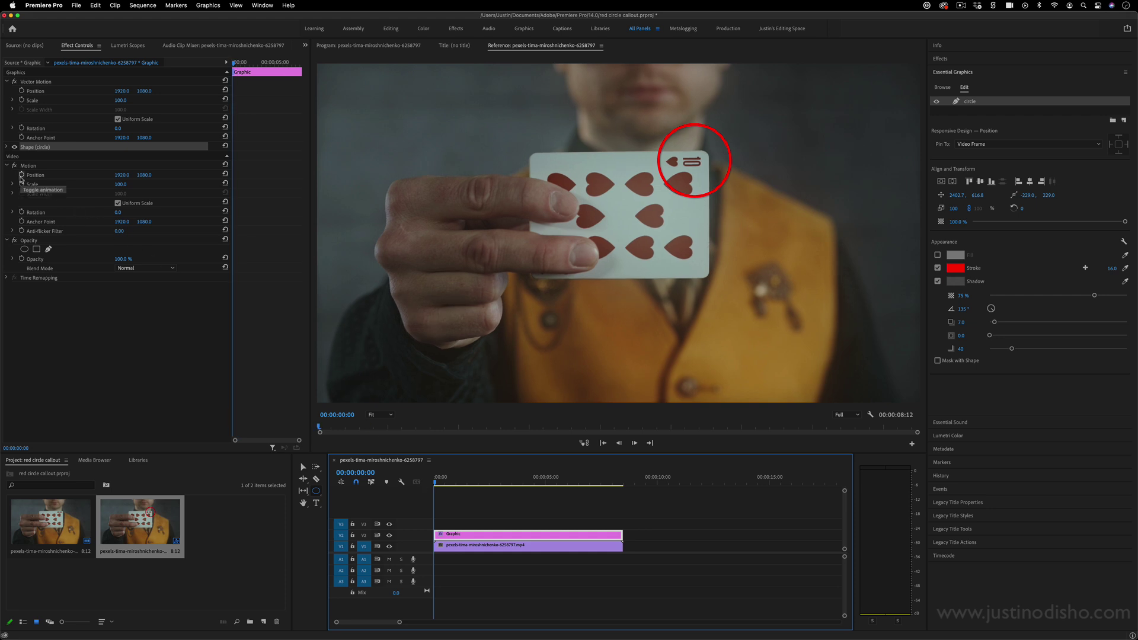
{"action": "left_click", "coordinate": [22, 175]}
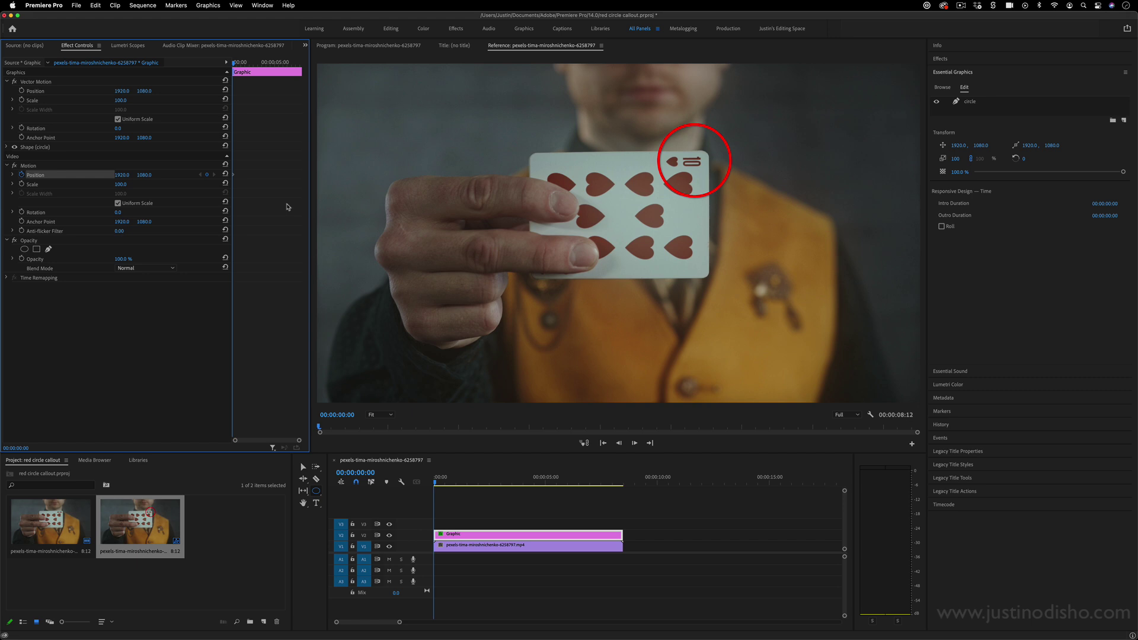
- Add Position keyframes at frames 7 and 16, shifting the circle left onto the card corner
{"action": "left_click_drag", "start_coordinate": [437, 485], "coordinate": [441, 485]}
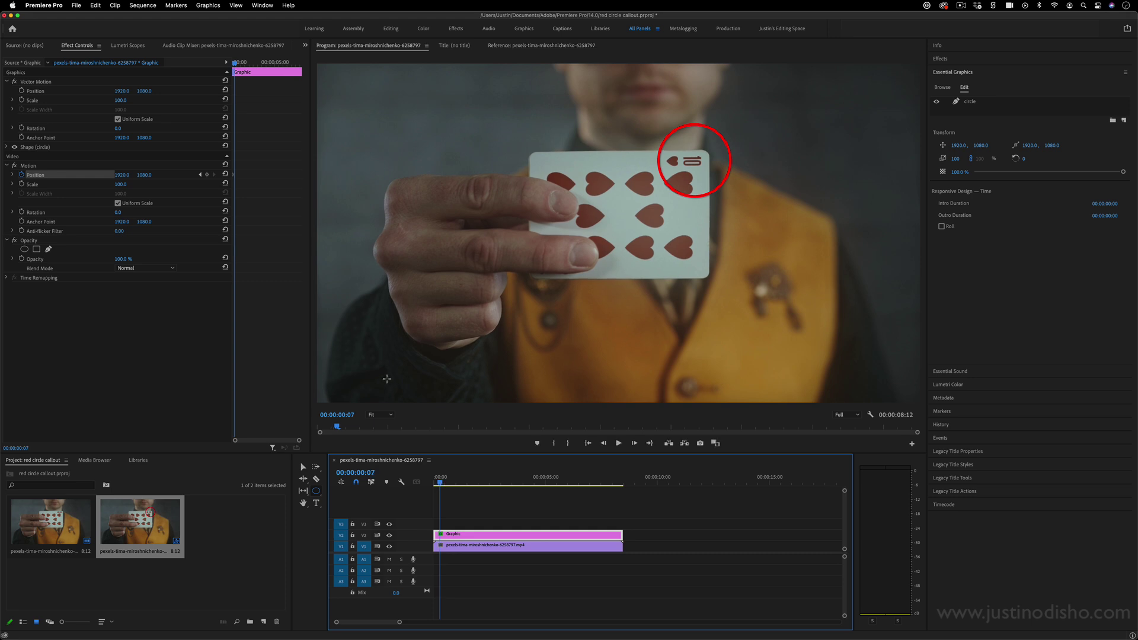
{"action": "left_click_drag", "start_coordinate": [126, 175], "coordinate": [143, 175]}
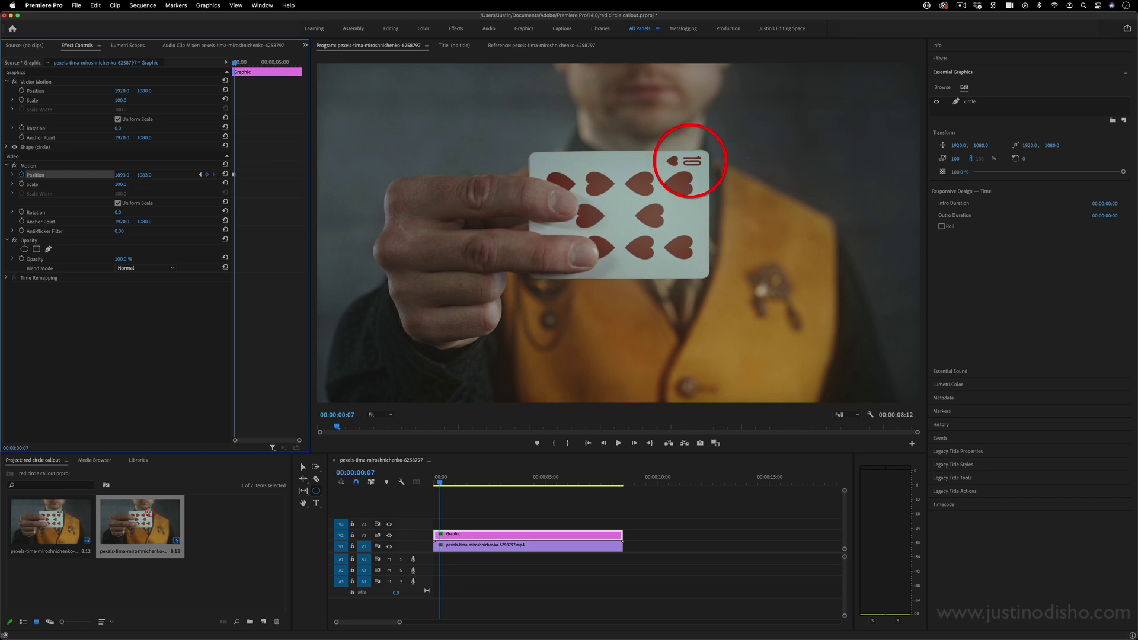
{"action": "left_click", "coordinate": [448, 481]}
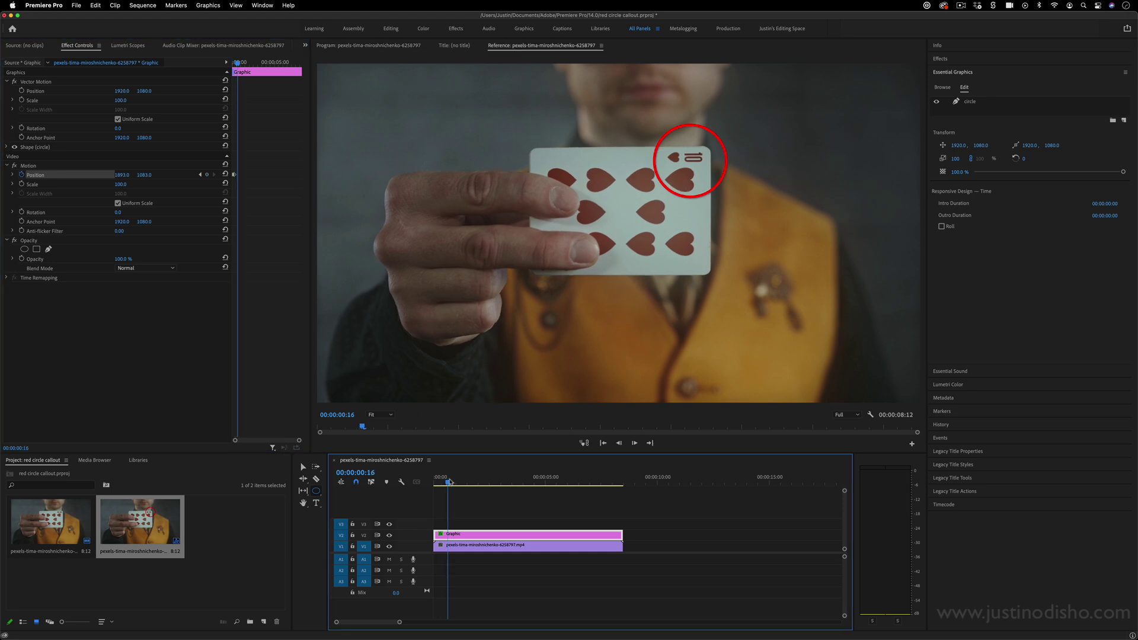
{"action": "left_click", "coordinate": [52, 180]}
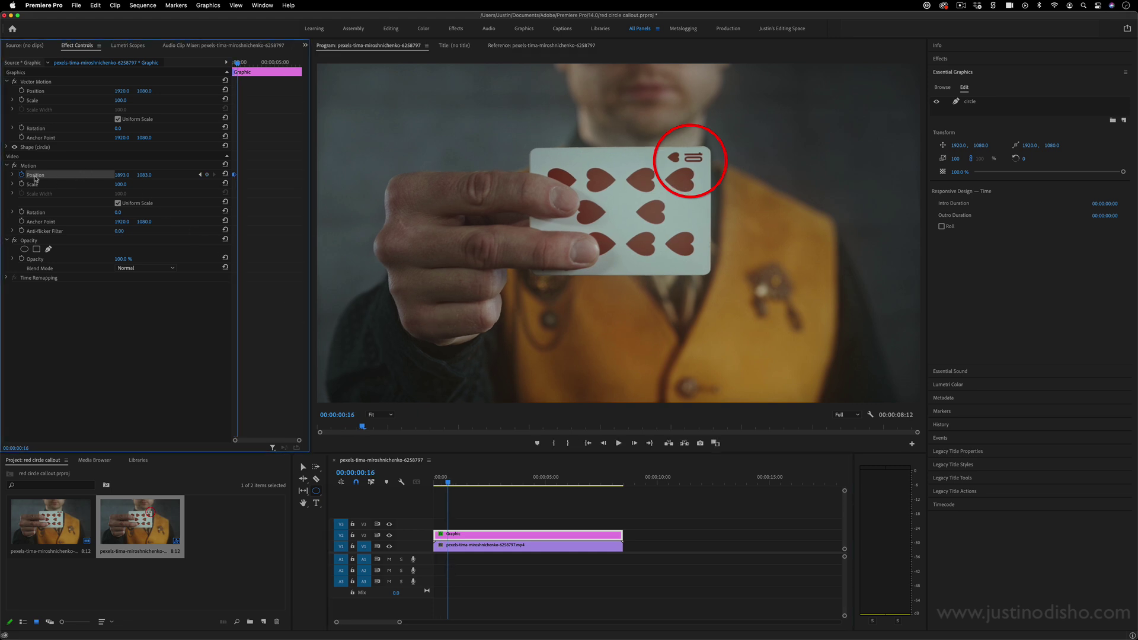
{"action": "mouse_move", "coordinate": [121, 175]}
{"action": "left_mouse_down"}
{"action": "mouse_move", "coordinate": [152, 178]}
{"action": "mouse_move", "coordinate": [132, 176]}
{"action": "left_mouse_up"}
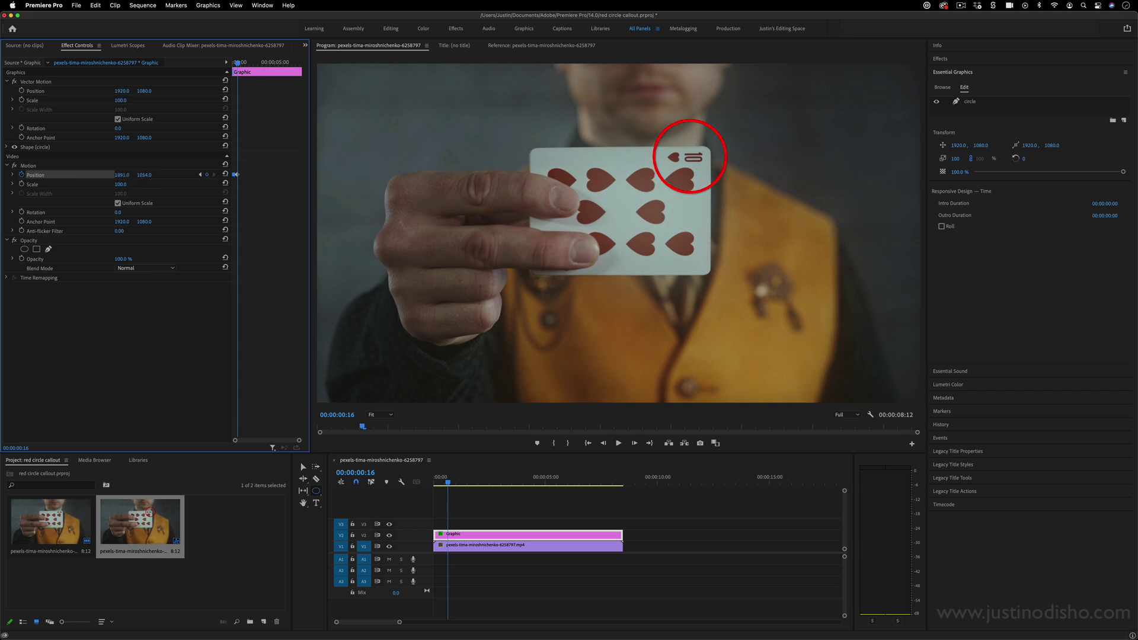
{"action": "left_click", "coordinate": [360, 47]}
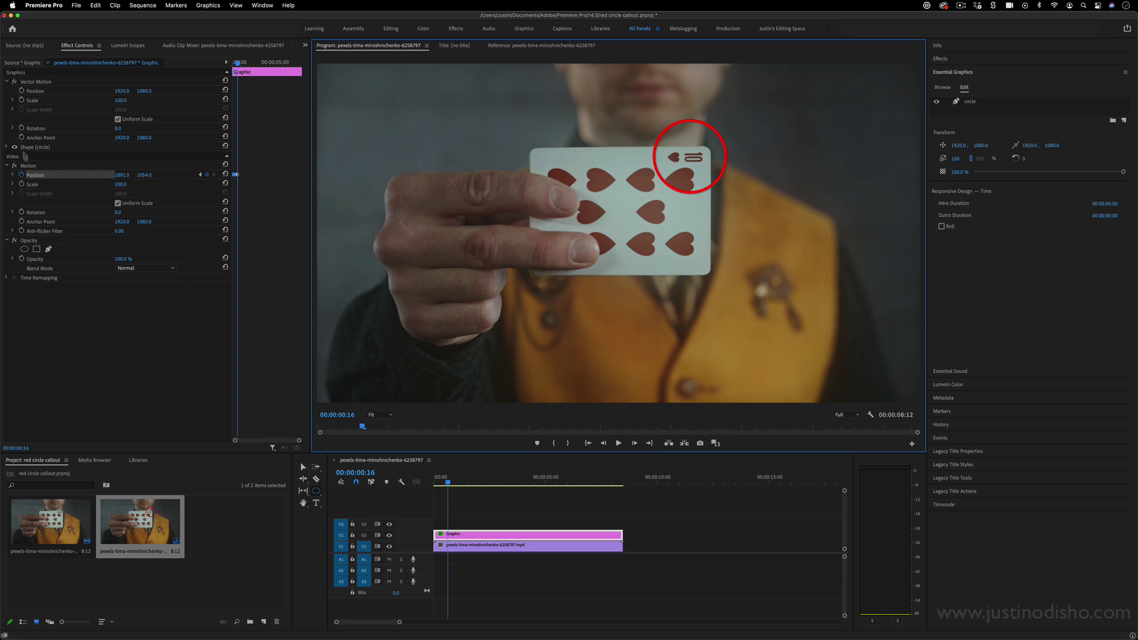
- Drag and nudge the circle onto the card corner at the current frame and at 00:00:00:20
{"action": "left_click", "coordinate": [32, 167]}
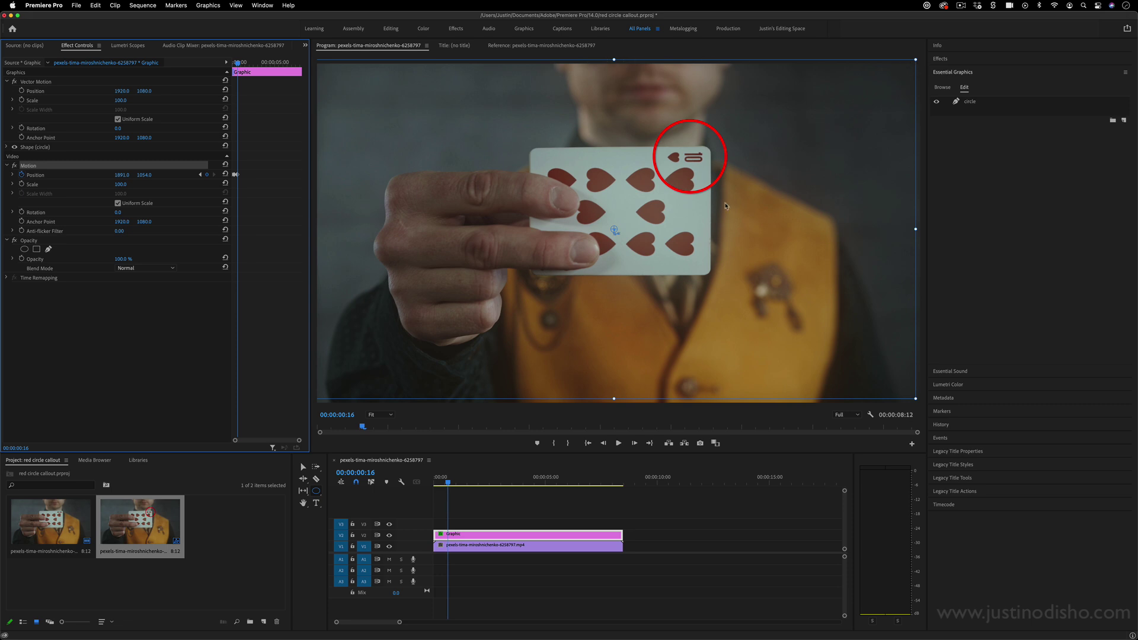
{"action": "left_click_drag", "start_coordinate": [726, 206], "coordinate": [725, 208]}
{"action": "key", "text": "shift+Up"}
{"action": "key", "text": "shift+Up"}
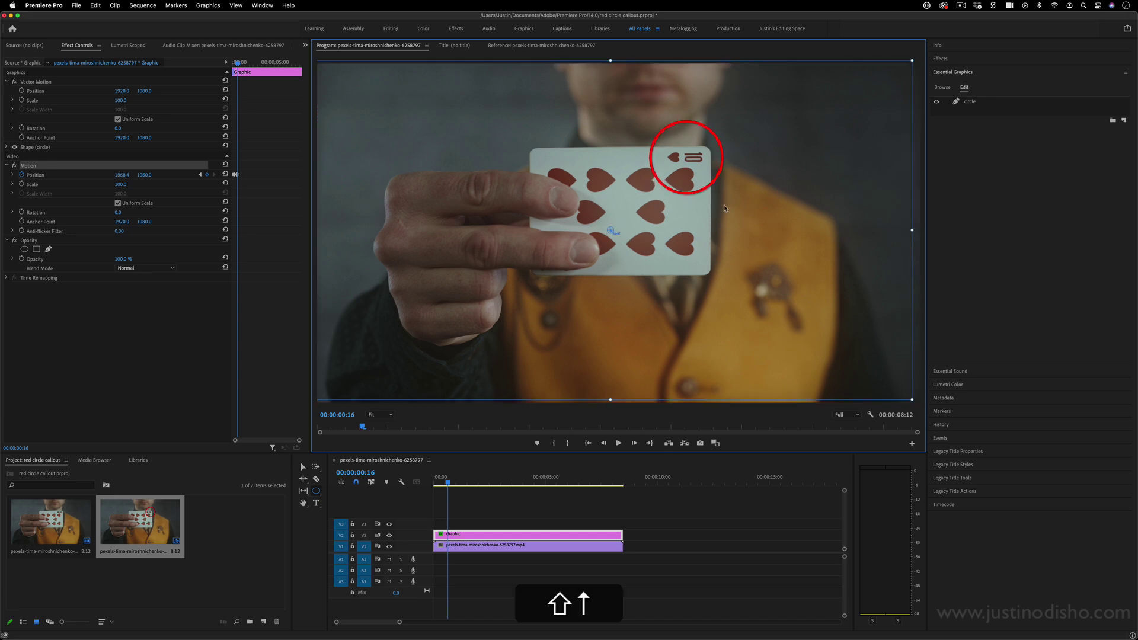
{"action": "key", "text": "shift+Right"}
{"action": "key", "text": "shift+Right"}
{"action": "key", "text": "shift"}
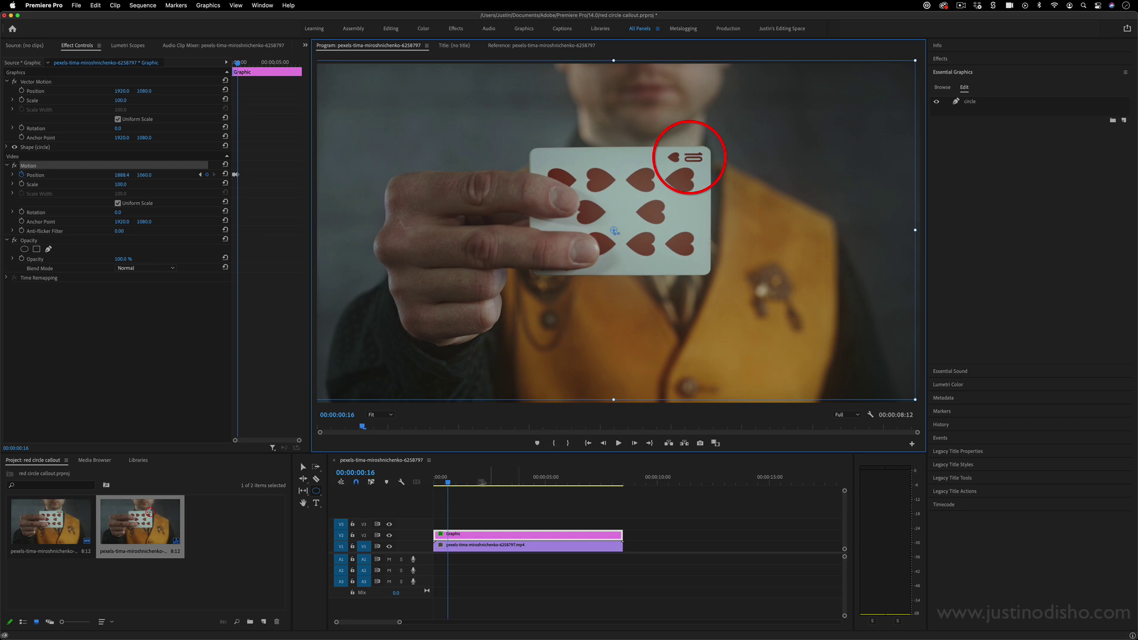
{"action": "left_click", "coordinate": [452, 480]}
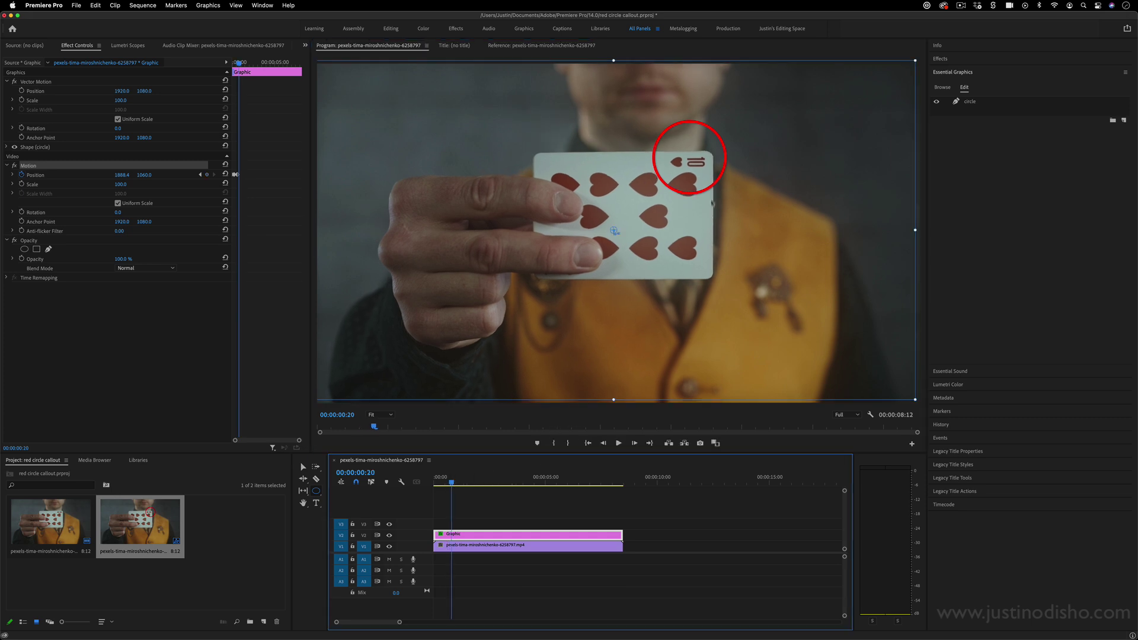
{"action": "left_click_drag", "start_coordinate": [698, 170], "coordinate": [702, 173]}
{"action": "key", "text": "shift+Down"}
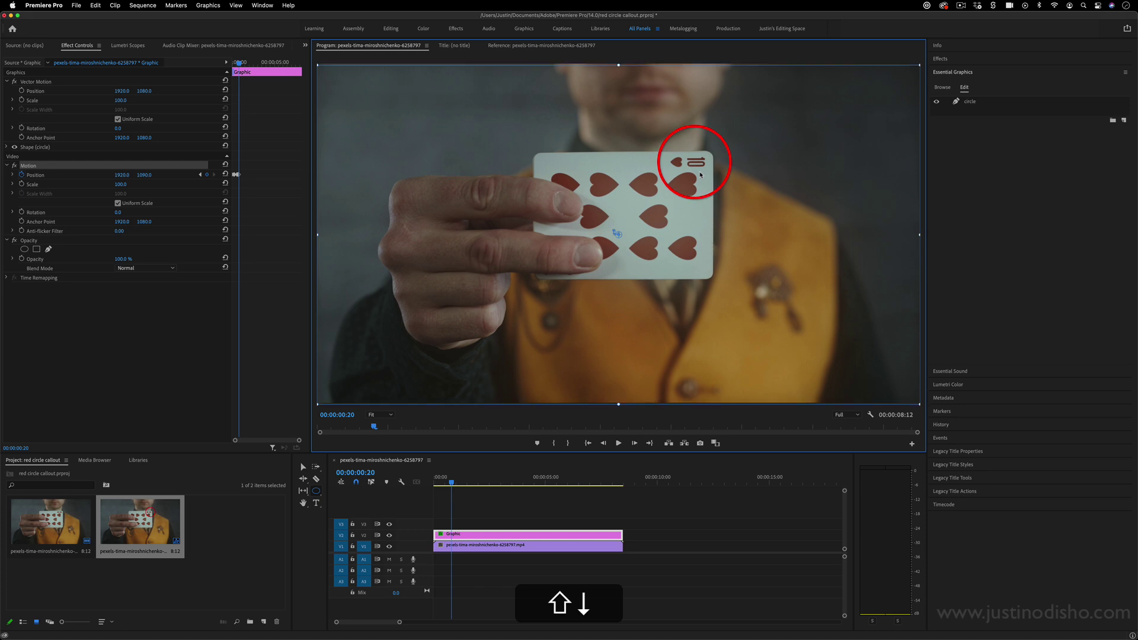
{"action": "key", "text": "shift+Left"}
- Keyframe the circle onto the card corner from 00:00:01:18 through 00:00:01:23
{"action": "left_click", "coordinate": [472, 482]}
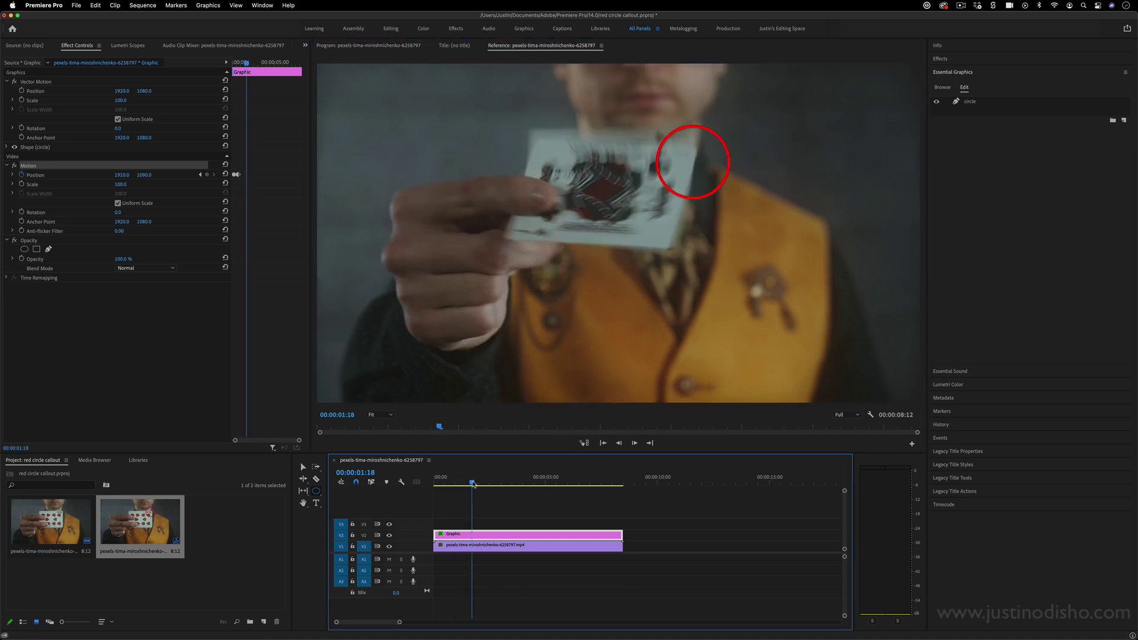
{"action": "left_click_drag", "start_coordinate": [693, 161], "coordinate": [678, 161]}
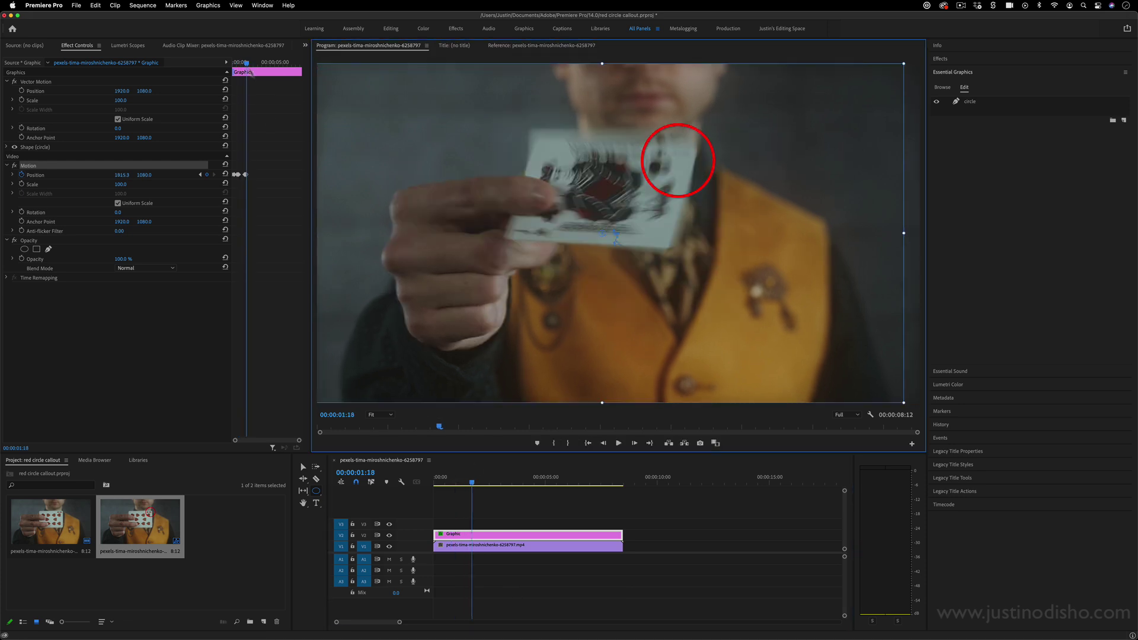
{"action": "left_click_drag", "start_coordinate": [299, 440], "coordinate": [292, 440]}
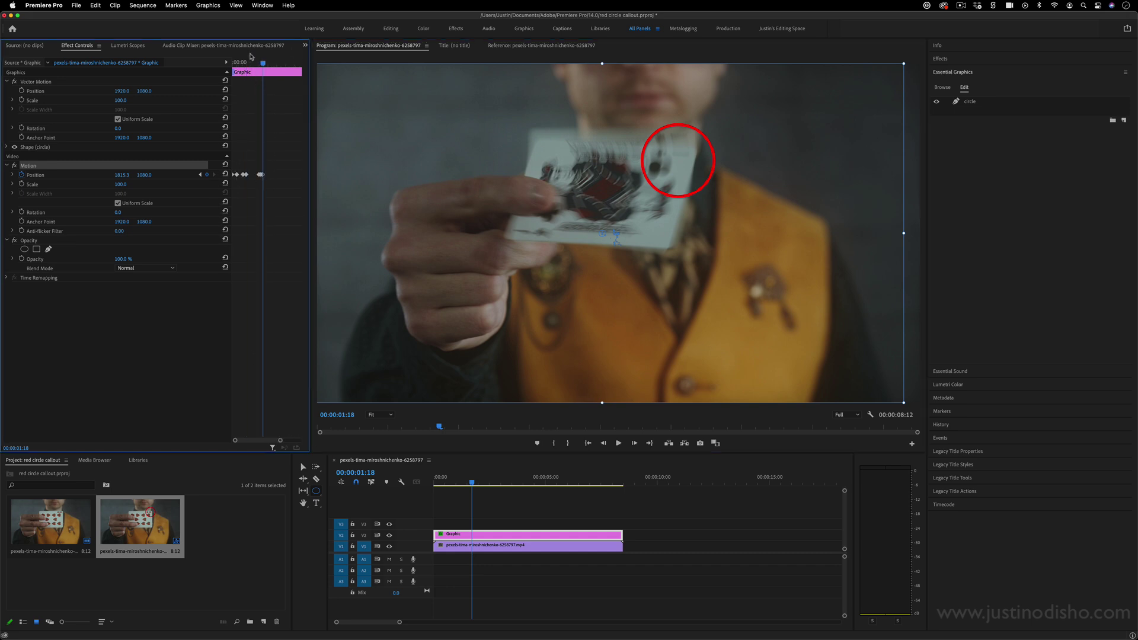
{"action": "left_click_drag", "start_coordinate": [263, 64], "coordinate": [265, 64]}
{"action": "left_click_drag", "start_coordinate": [683, 152], "coordinate": [672, 113]}
{"action": "left_click", "coordinate": [267, 64]}
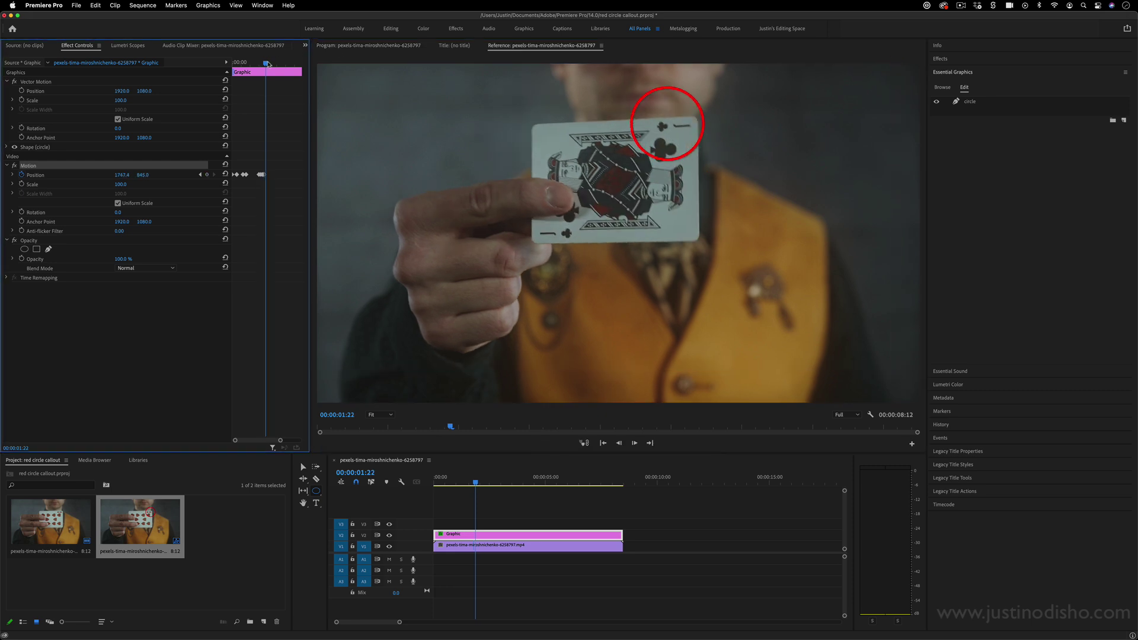
{"action": "left_click", "coordinate": [268, 63]}
{"action": "left_click_drag", "start_coordinate": [667, 136], "coordinate": [684, 149]}
- Step from 00:00:02:02 to 00:00:02:17, checking the circle against the card corner
{"action": "left_click_drag", "start_coordinate": [267, 66], "coordinate": [269, 64]}
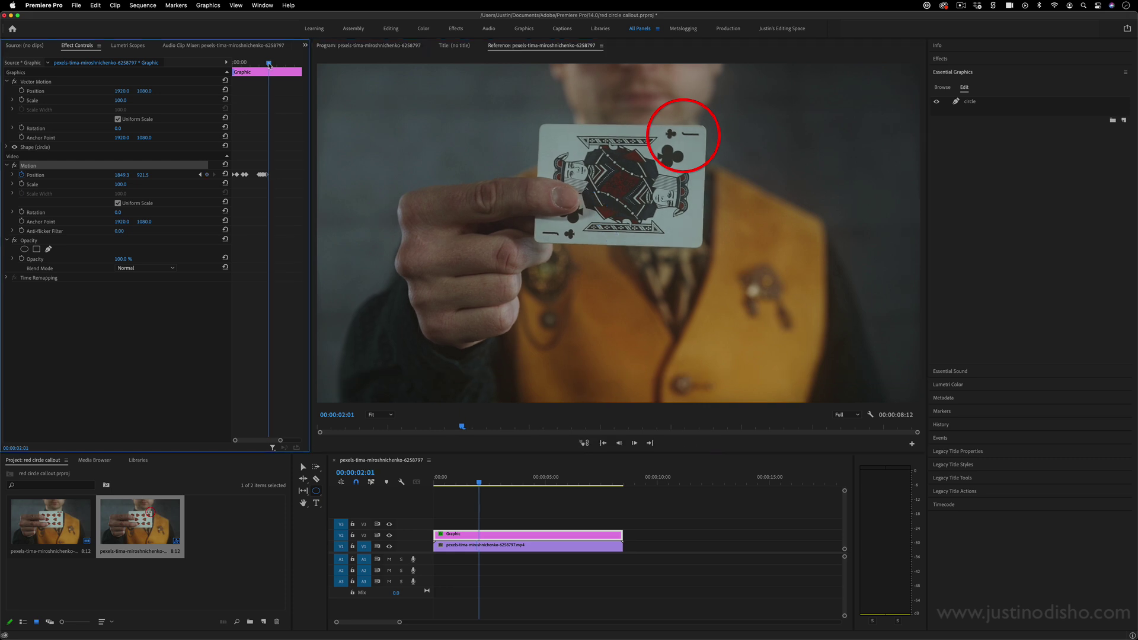
{"action": "left_click", "coordinate": [686, 141]}
{"action": "left_click", "coordinate": [413, 46]}
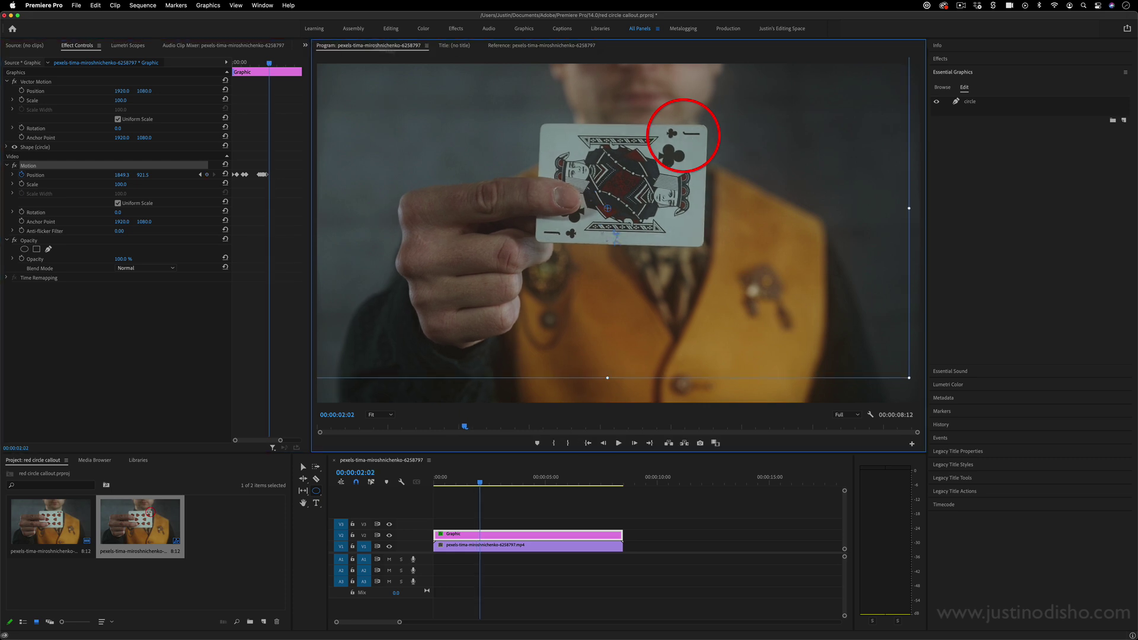
{"action": "left_click_drag", "start_coordinate": [269, 64], "coordinate": [275, 64]}
{"action": "left_click", "coordinate": [704, 138]}
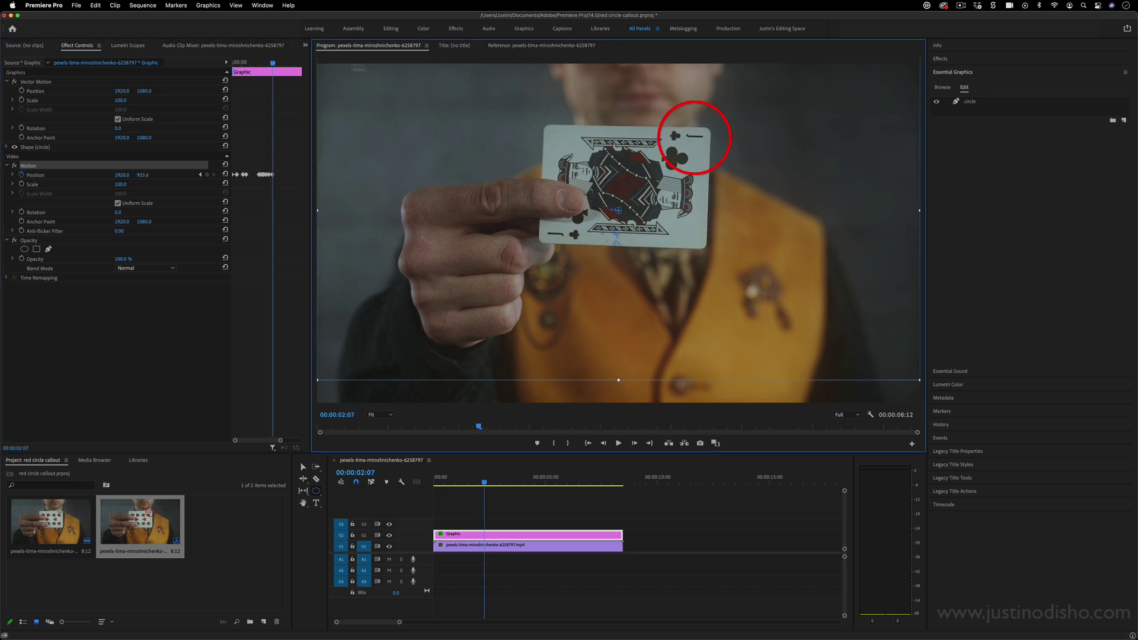
{"action": "left_click_drag", "start_coordinate": [272, 64], "coordinate": [277, 64]}
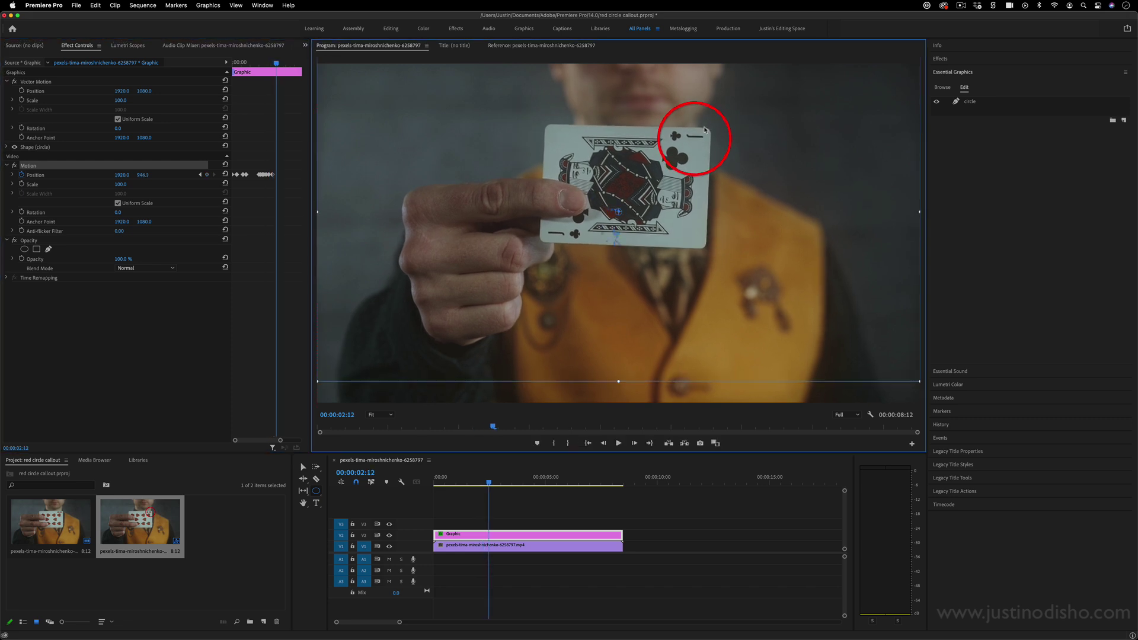
{"action": "left_click_drag", "start_coordinate": [276, 64], "coordinate": [278, 64]}
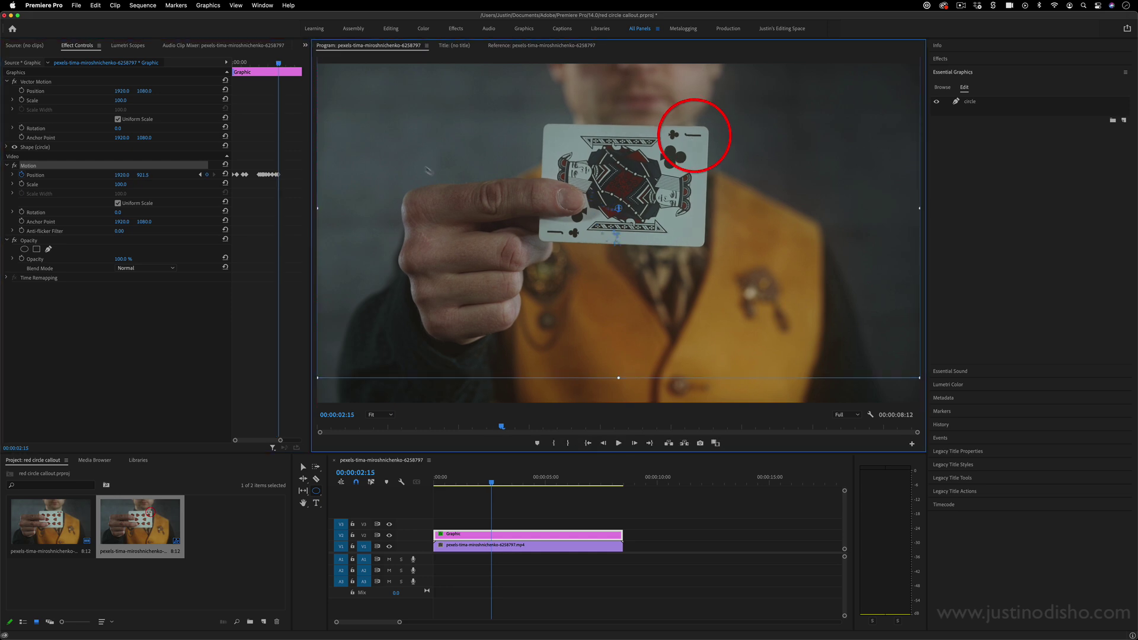
{"action": "left_click_drag", "start_coordinate": [280, 65], "coordinate": [281, 66]}
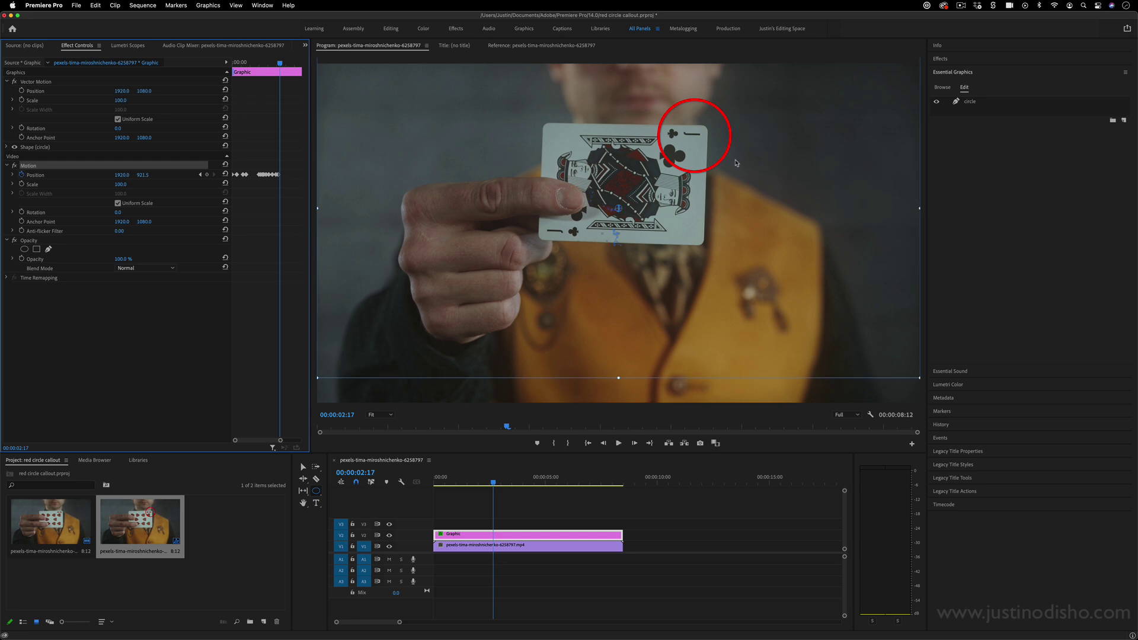
- Keyframe the circle onto the corner at 00:00:02:22 and 00:00:03:00, then step to 00:00:03:08
{"action": "left_click", "coordinate": [709, 153]}
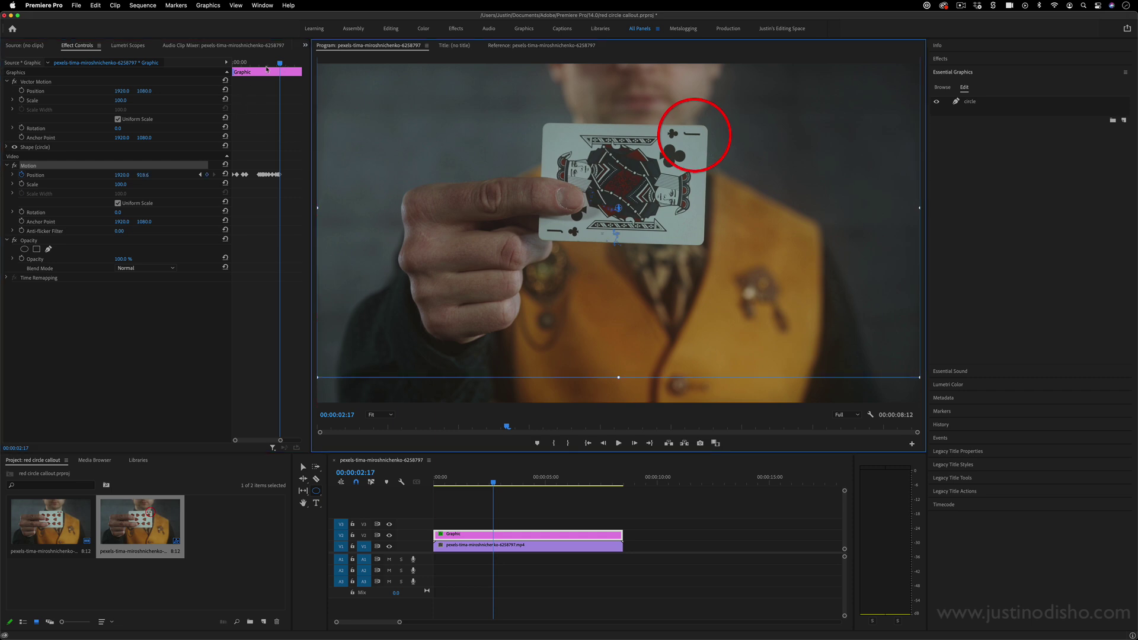
{"action": "left_click_drag", "start_coordinate": [281, 65], "coordinate": [283, 65]}
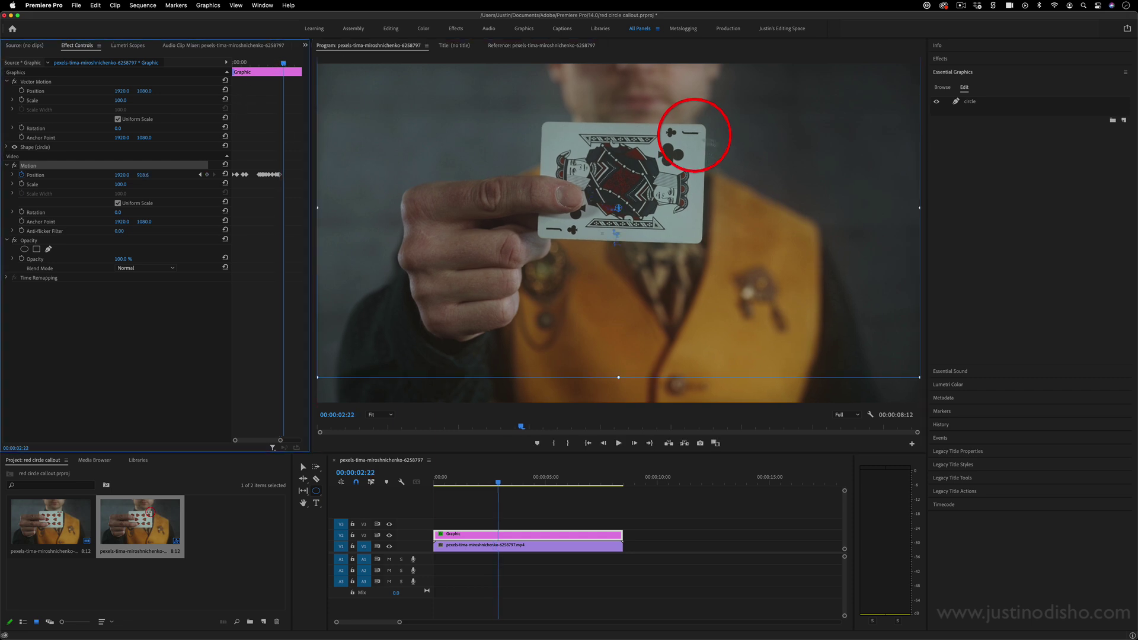
{"action": "left_click_drag", "start_coordinate": [719, 146], "coordinate": [713, 146]}
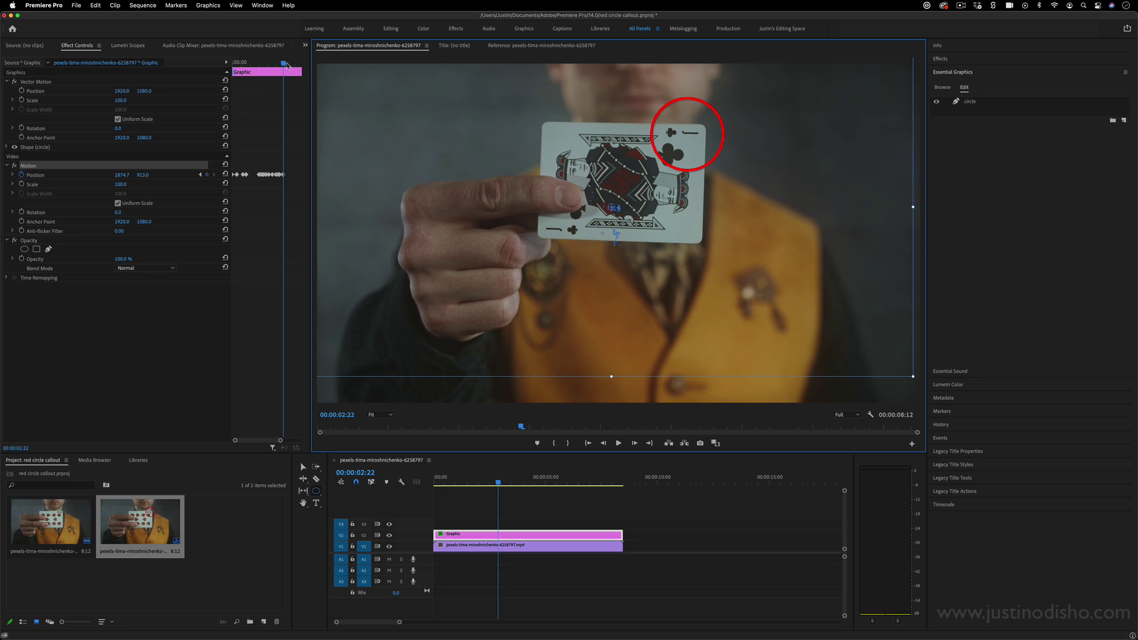
{"action": "left_click_drag", "start_coordinate": [287, 65], "coordinate": [290, 65]}
{"action": "left_click_drag", "start_coordinate": [705, 155], "coordinate": [701, 147]}
{"action": "left_click", "coordinate": [542, 45]}
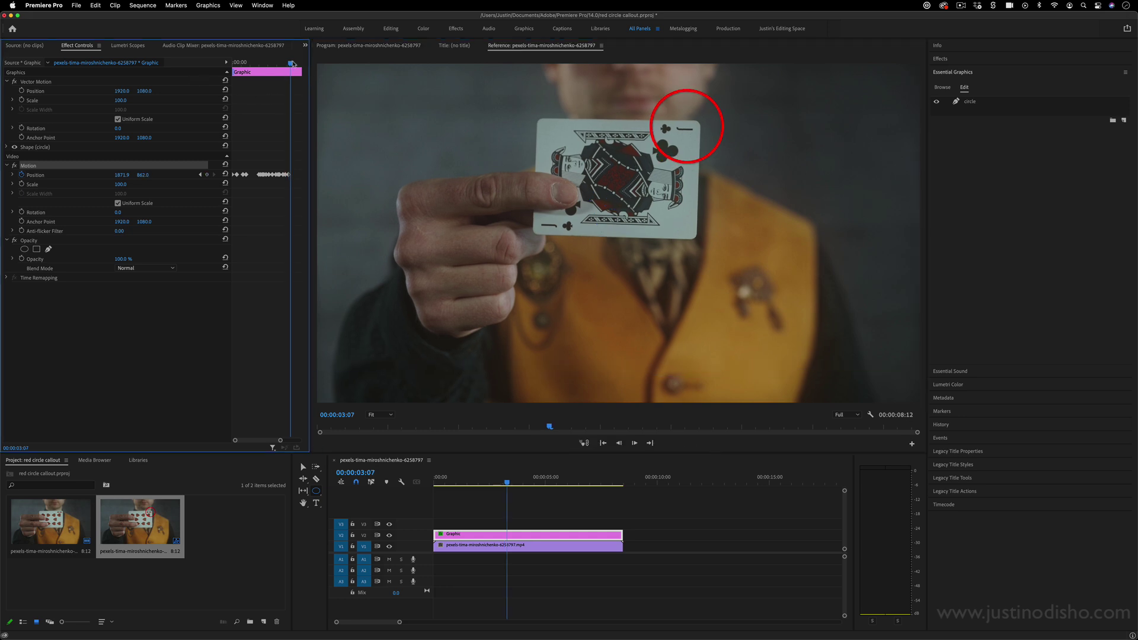
{"action": "key", "text": "Right"}
{"action": "key", "text": "Right"}
{"action": "key", "text": "Right"}
{"action": "key", "text": "Right"}
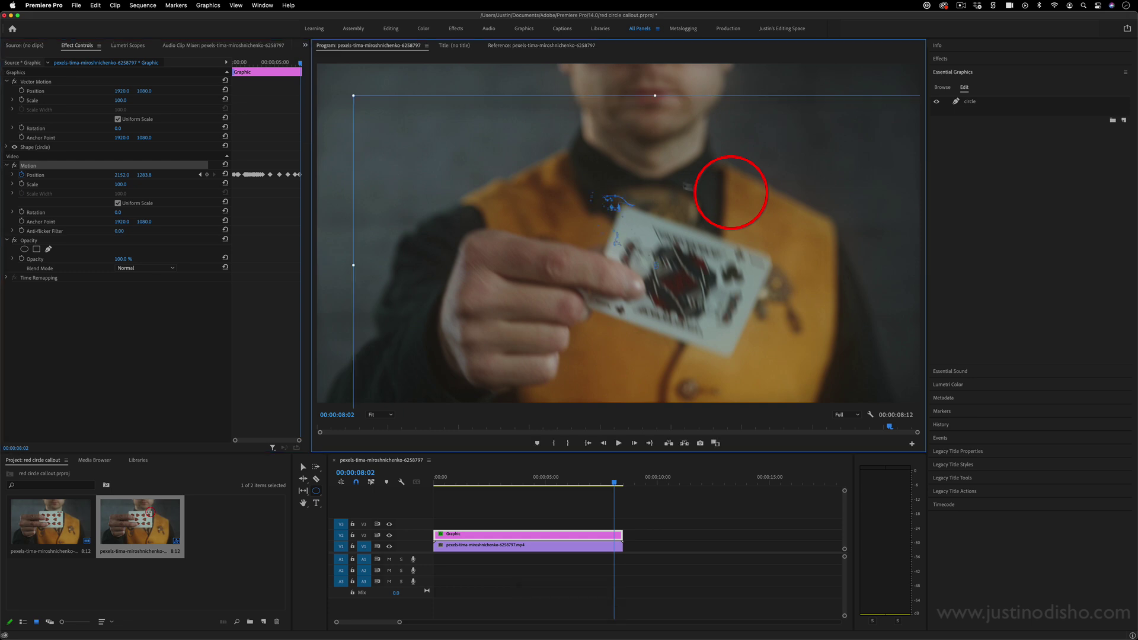
- Keyframe the circle moving down-right with the falling card near the clip end, then deselect it
{"action": "left_click_drag", "start_coordinate": [688, 187], "coordinate": [769, 455]}
{"action": "key", "text": "Right"}
{"action": "key", "text": "Right"}
{"action": "key", "text": "Right"}
{"action": "key", "text": "Right"}
{"action": "key", "text": "Right"}
{"action": "left_click_drag", "start_coordinate": [401, 624], "coordinate": [352, 623]}
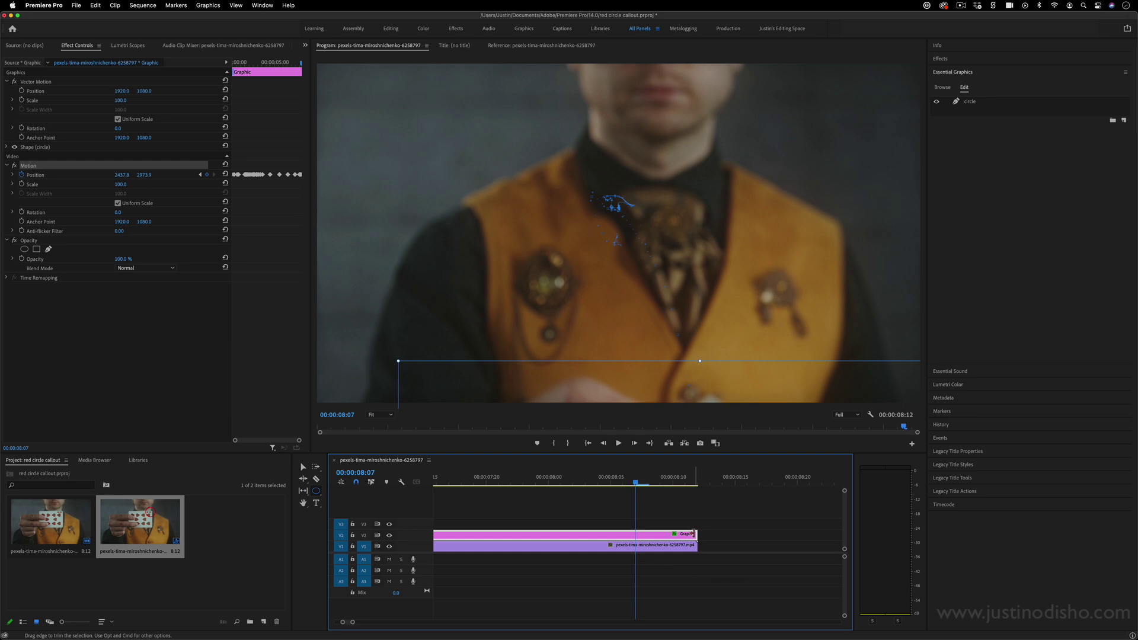
{"action": "left_click", "coordinate": [746, 608]}
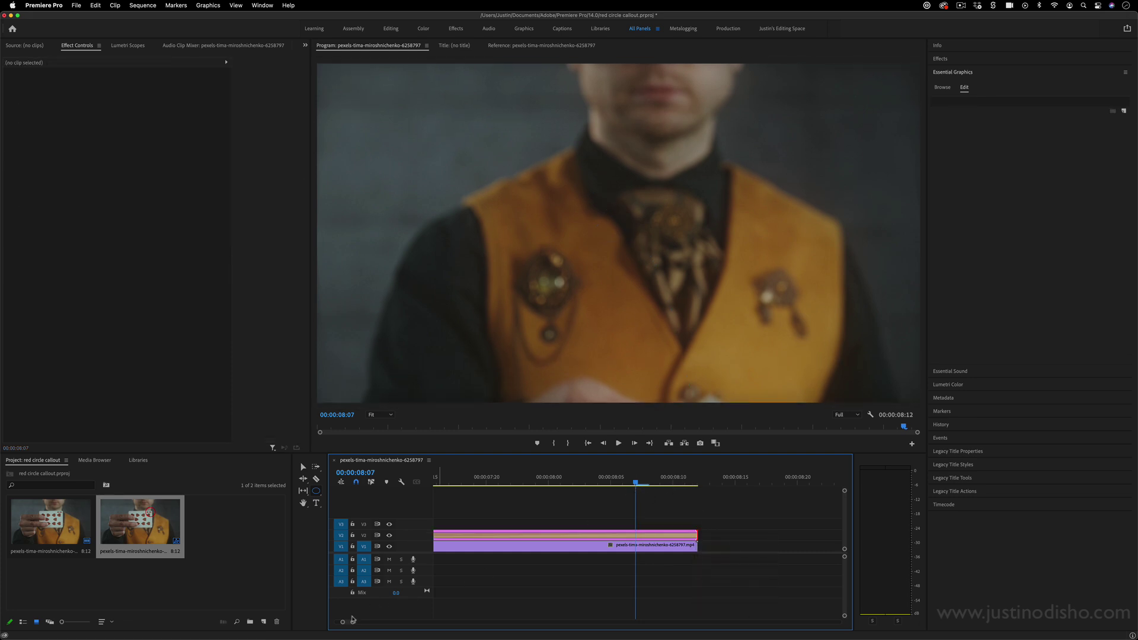
- Shorten the ending Cross Dissolve to 17 frames
{"action": "left_click_drag", "start_coordinate": [352, 620], "coordinate": [384, 622]}
{"action": "left_click", "coordinate": [605, 481]}
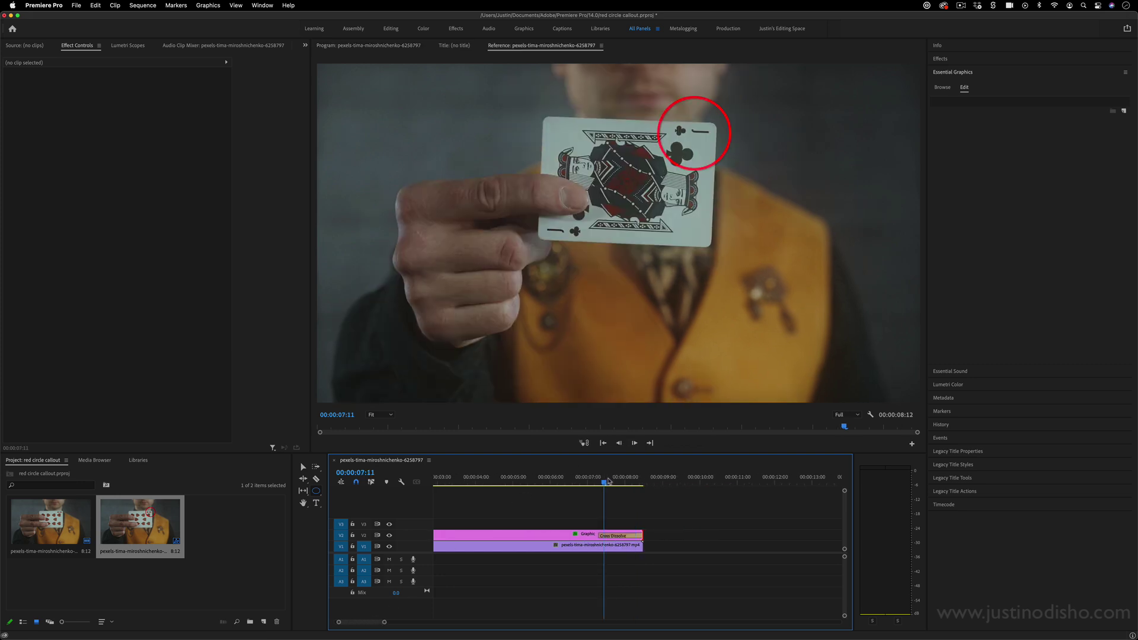
{"action": "mouse_move", "coordinate": [609, 482]}
{"action": "left_mouse_down"}
{"action": "mouse_move", "coordinate": [593, 482]}
{"action": "mouse_move", "coordinate": [616, 482]}
{"action": "left_mouse_up"}
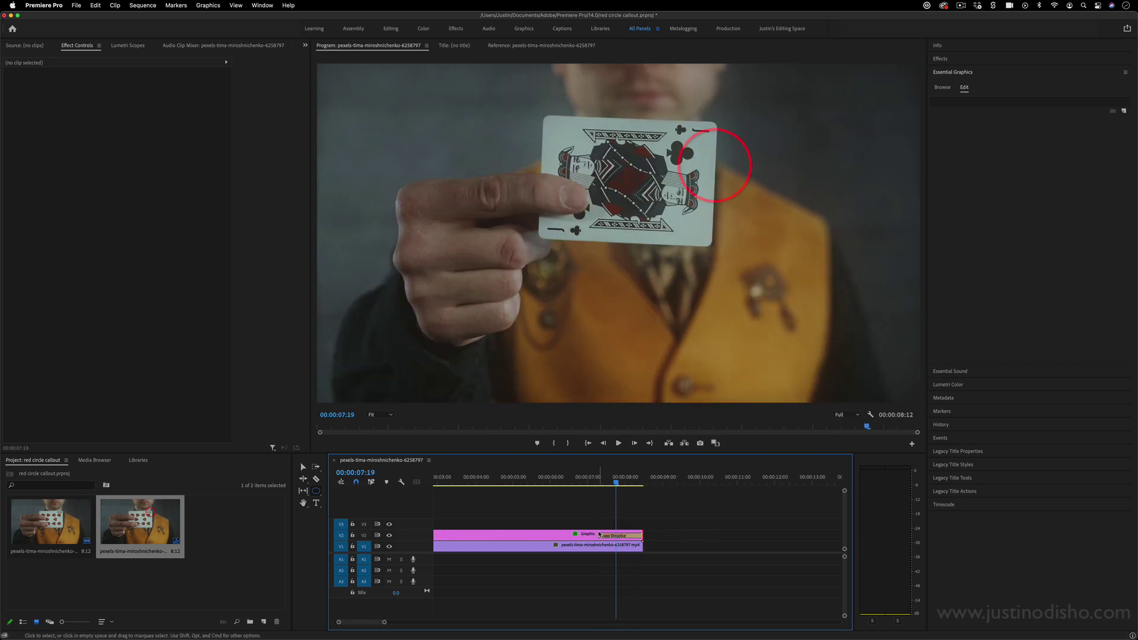
{"action": "mouse_move", "coordinate": [601, 535]}
{"action": "left_mouse_down"}
{"action": "mouse_move", "coordinate": [620, 536]}
{"action": "mouse_move", "coordinate": [602, 535]}
{"action": "left_mouse_up"}
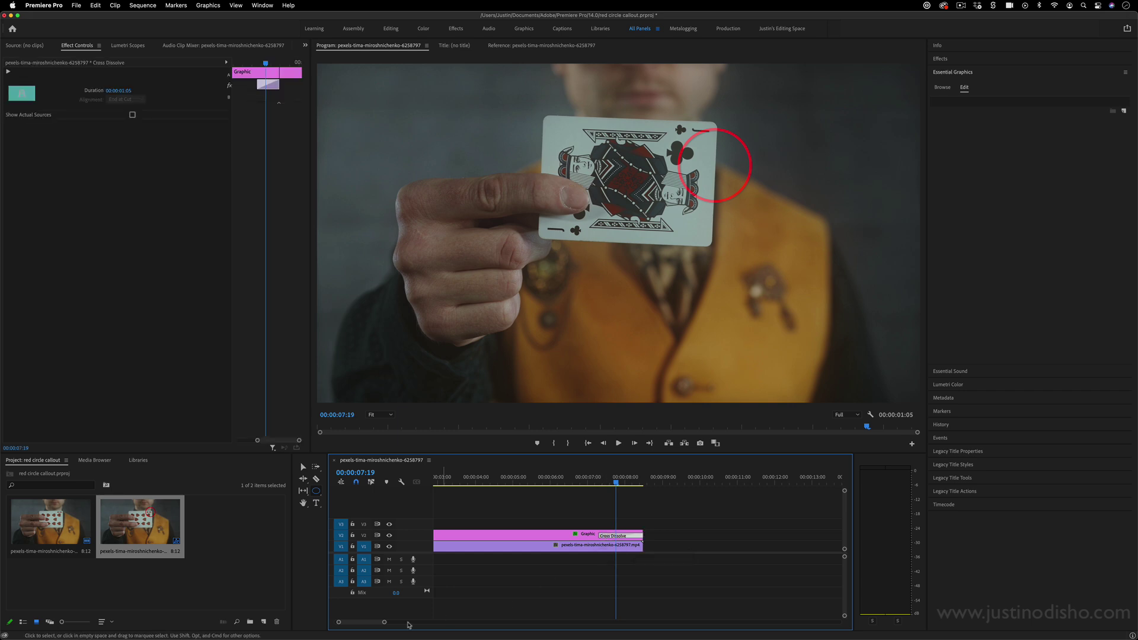
- Apply the default Cross Dissolve to the Graphic clip's start edge
{"action": "left_click_drag", "start_coordinate": [384, 622], "coordinate": [401, 621]}
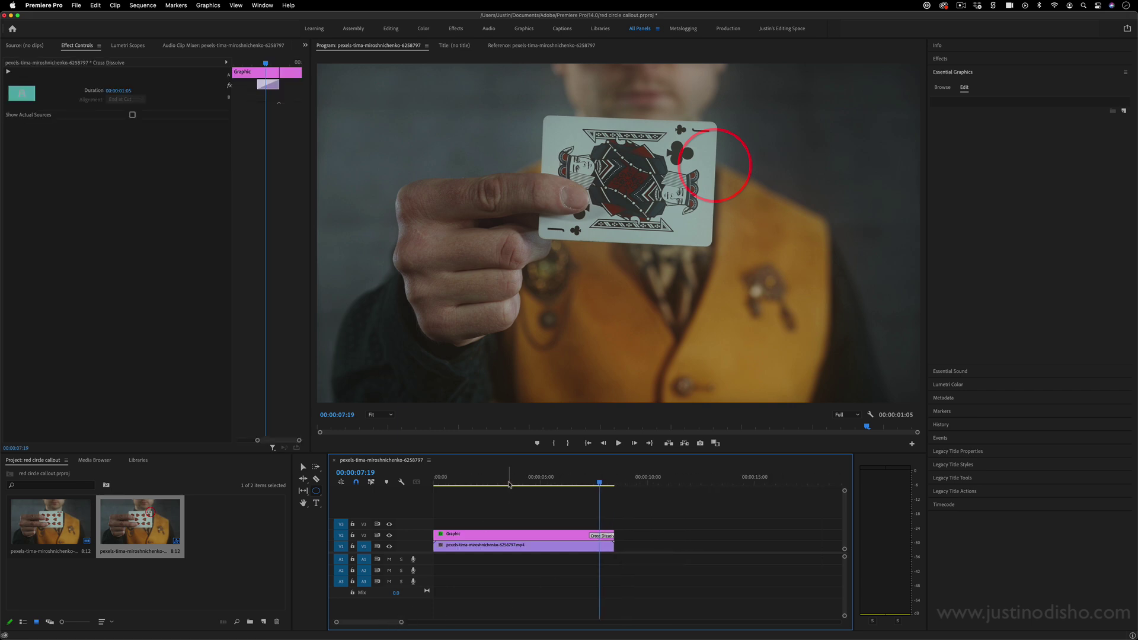
{"action": "left_click_drag", "start_coordinate": [509, 484], "coordinate": [435, 484]}
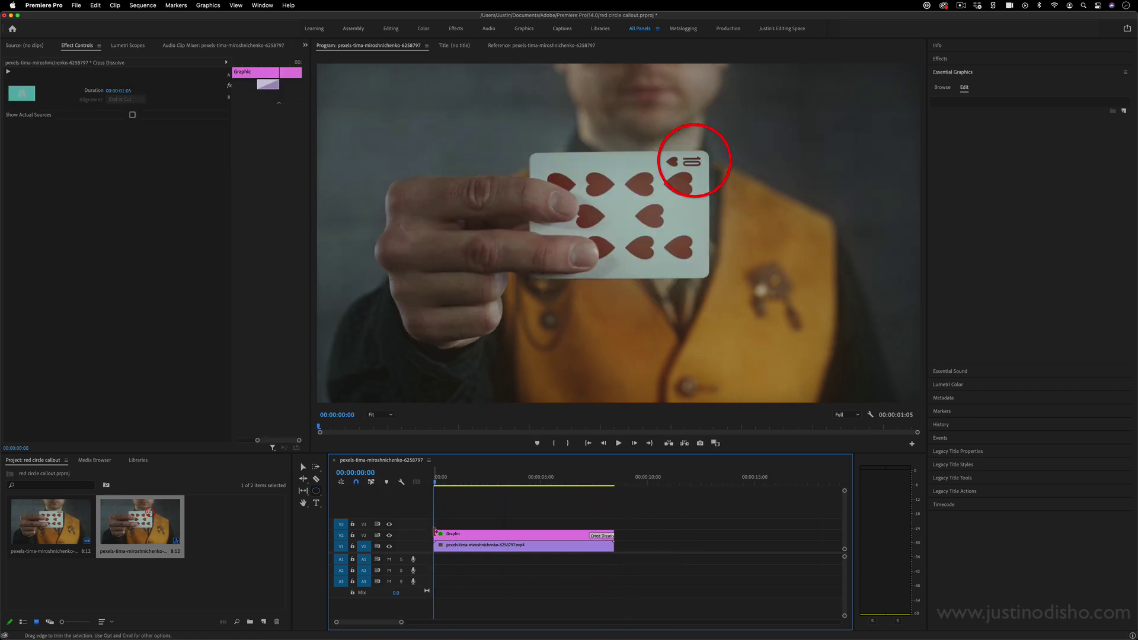
{"action": "right_click", "coordinate": [435, 534]}
{"action": "left_click", "coordinate": [468, 596]}
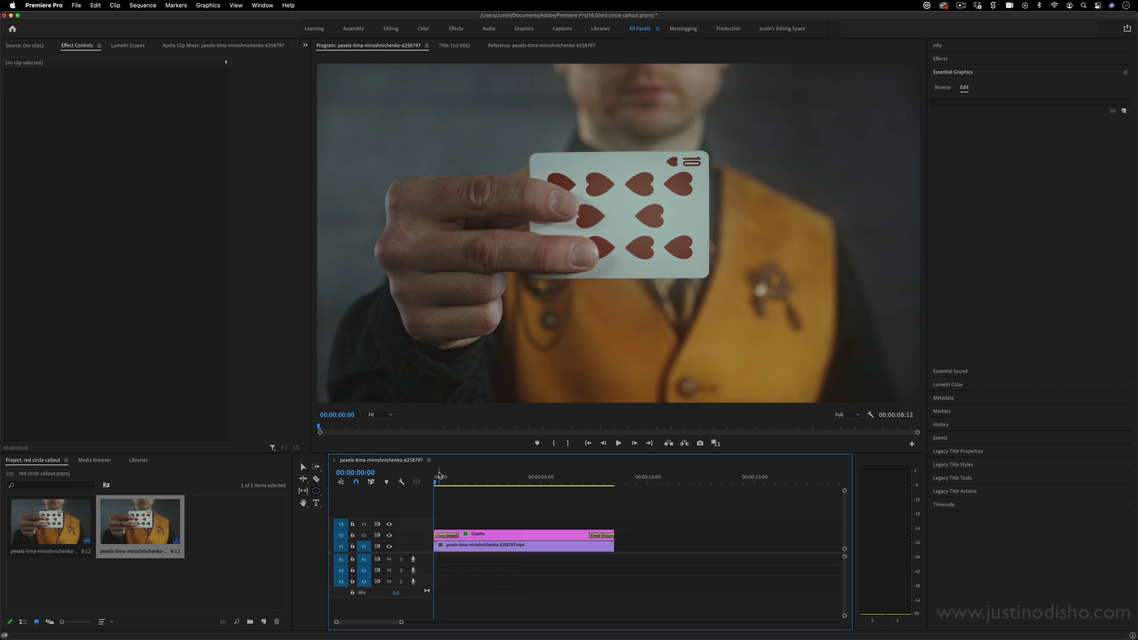
- Play the sequence from the start to preview the circle callout, then stop playback
{"action": "left_click", "coordinate": [491, 537]}
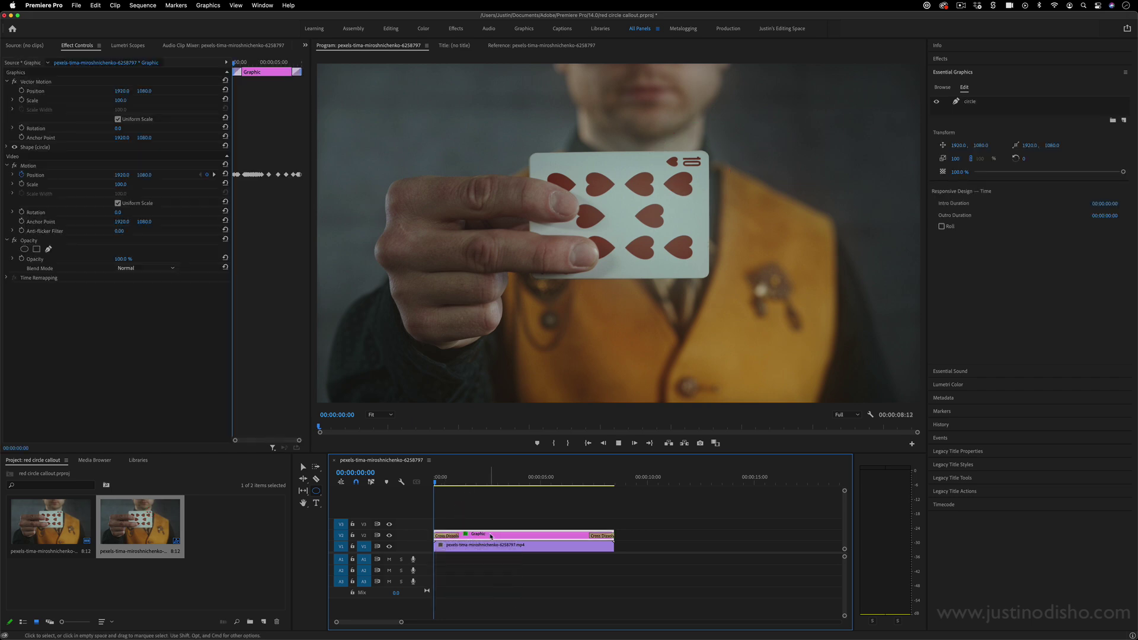
{"action": "key", "text": "space"}
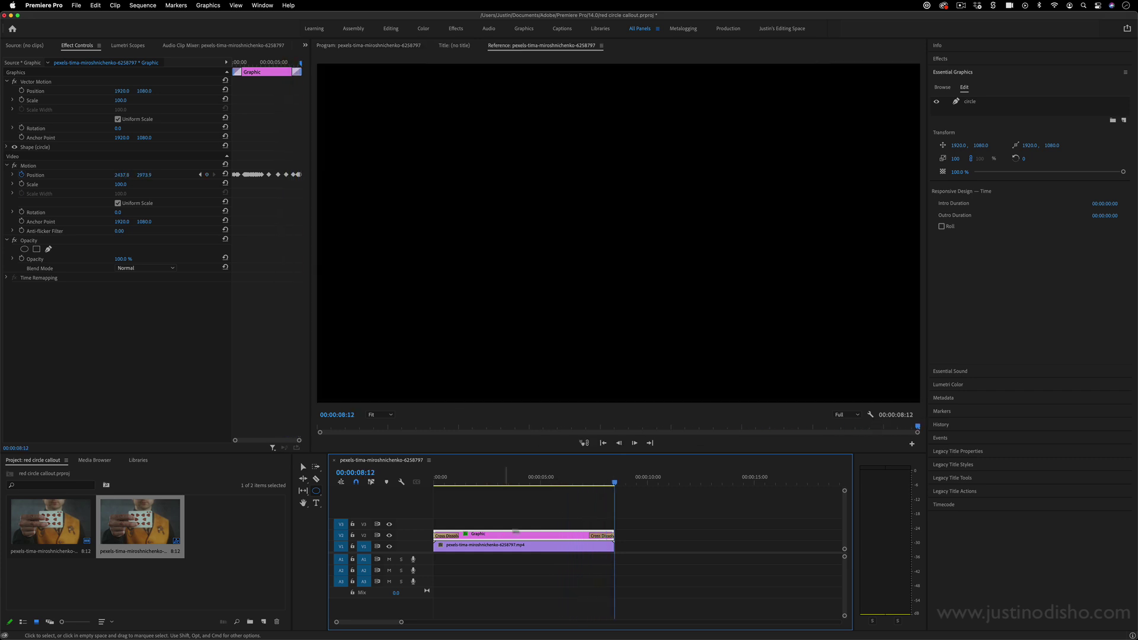
{"action": "key", "text": "space"}
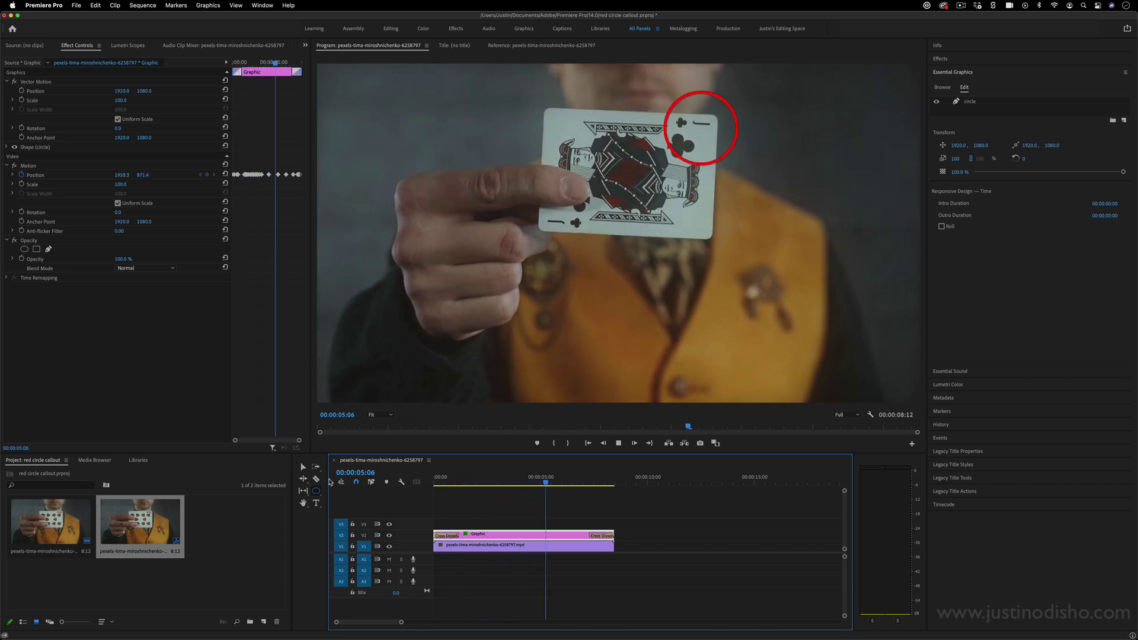
{"action": "key", "text": "space"}
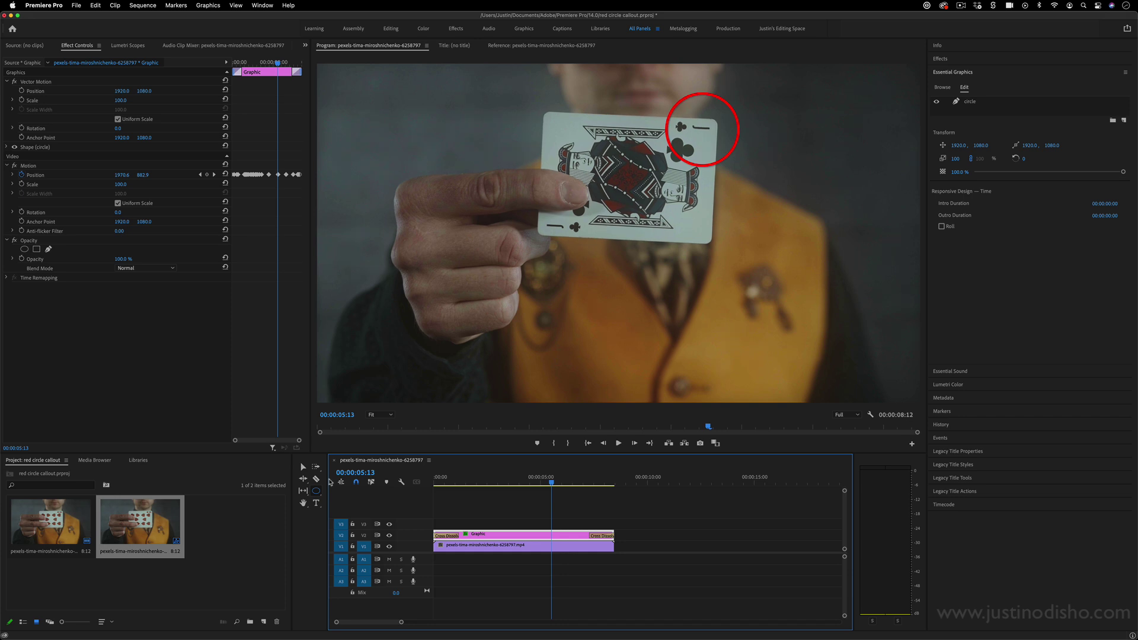